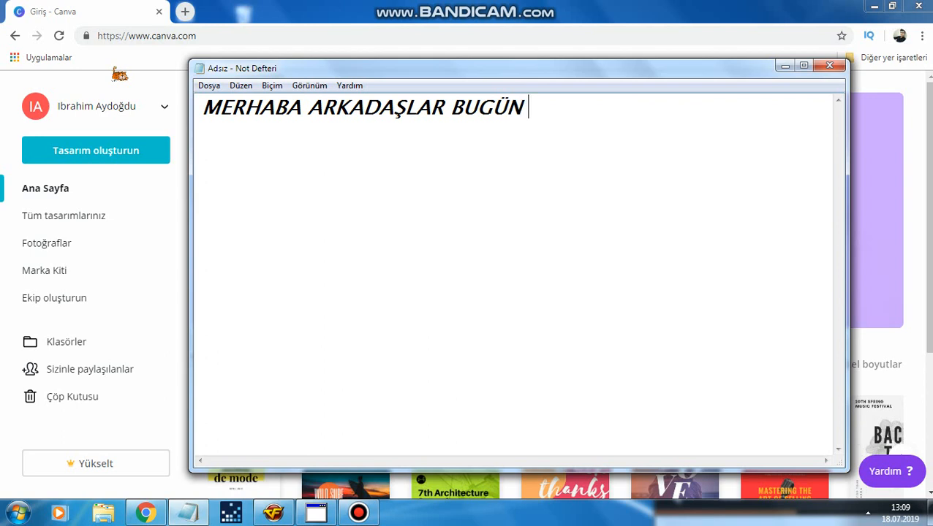
# - Complete the first line of the note with "SİZLERE BİR YOUTUBE KANALI" and start a new line
pyautogui.write('LER E')
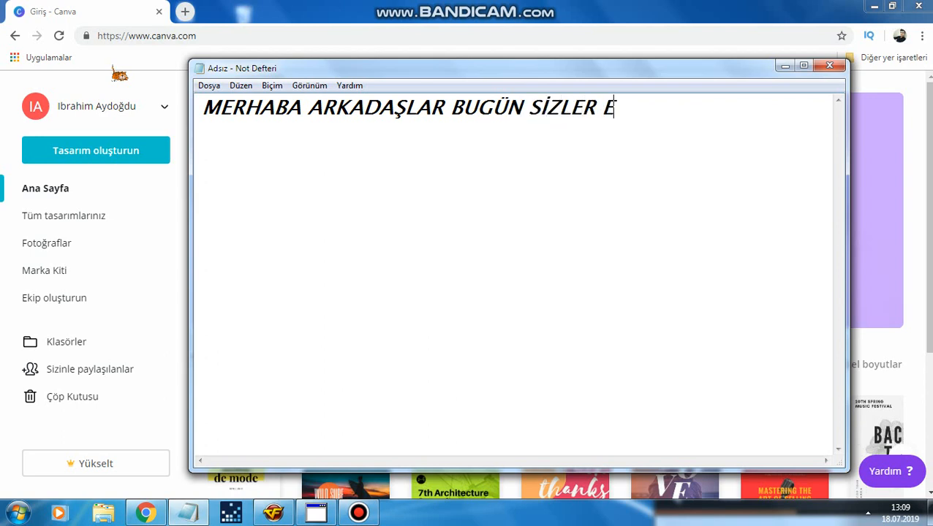
pyautogui.press('BackSpace')
pyautogui.press('BackSpace')
pyautogui.write('E BİR YOU')
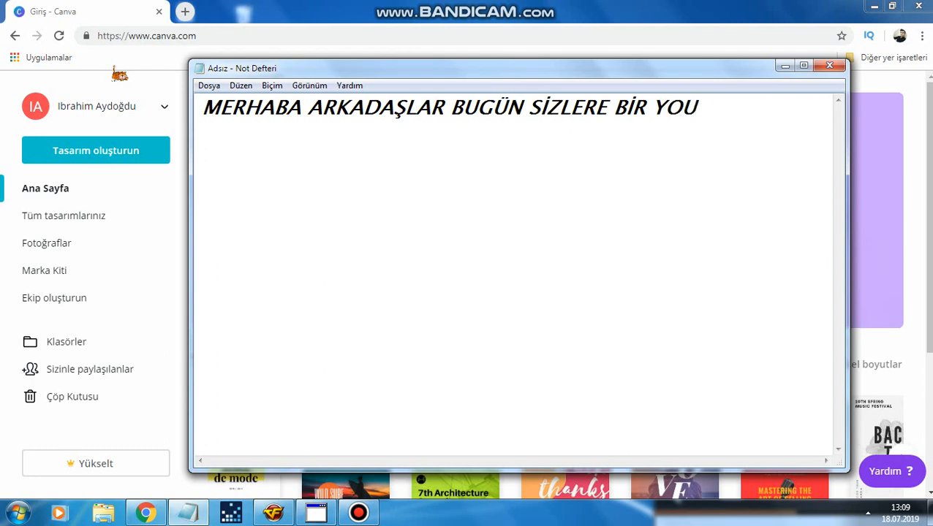
pyautogui.write('TUBE KANALI')
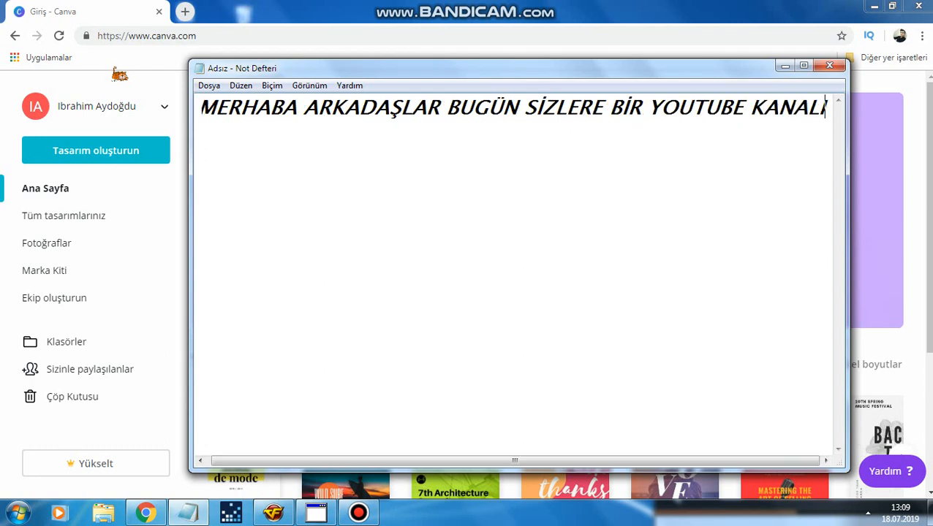
pyautogui.press('Return')
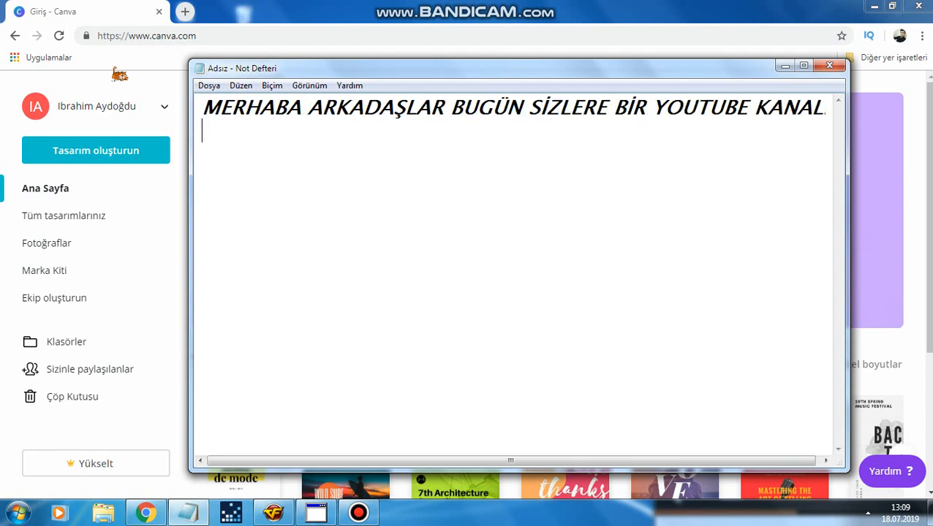
# - Write "LOGOSU NASIL YAPILIR ONU GÖSTERECEĞİM İSTERSENİZ" as the second line of the note
pyautogui.write('LOGOSU')
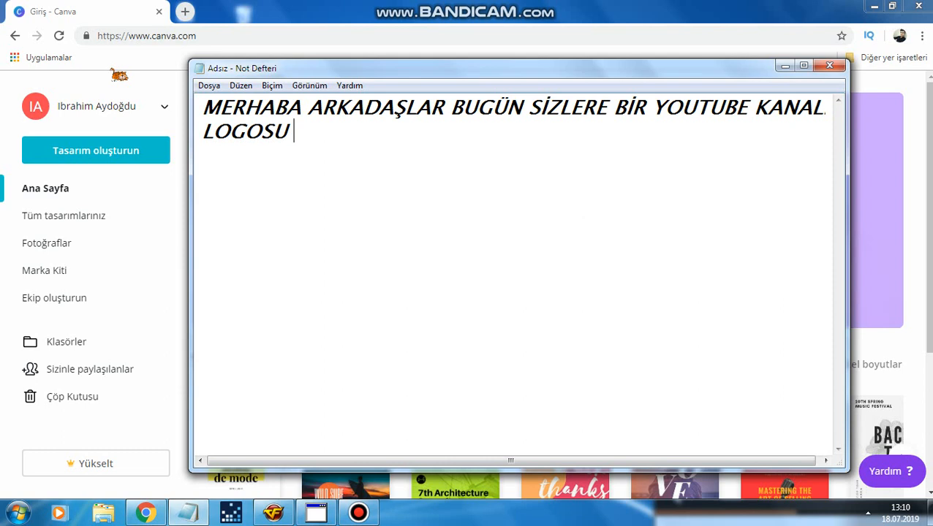
pyautogui.write('NASIL ')
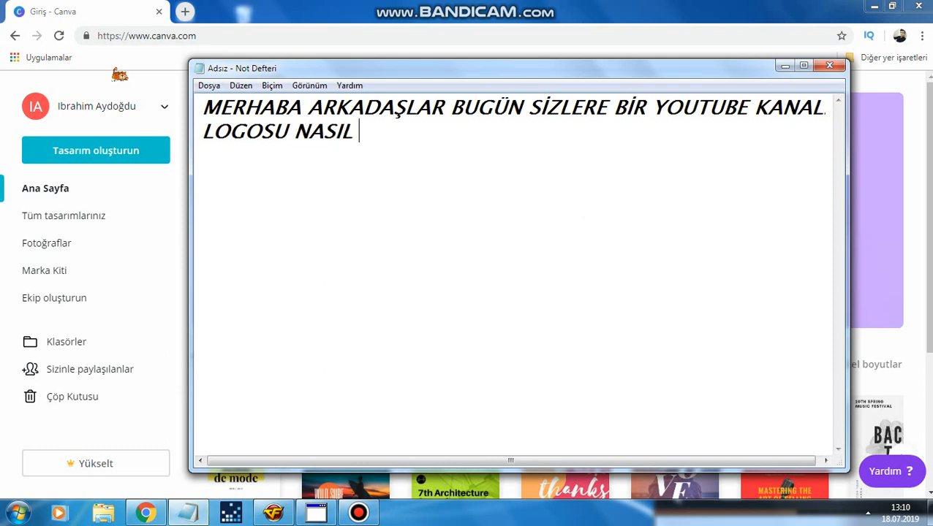
pyautogui.write('YAPILIR ')
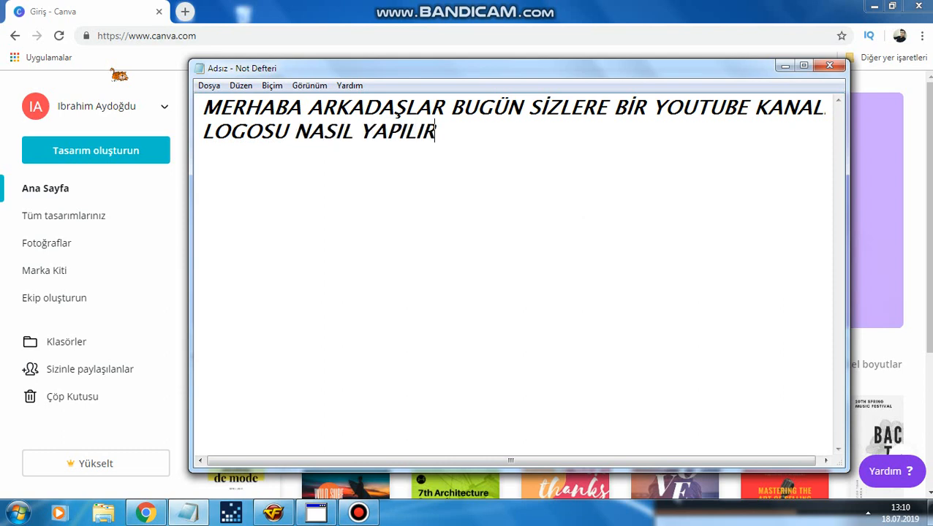
pyautogui.write('ONU ')
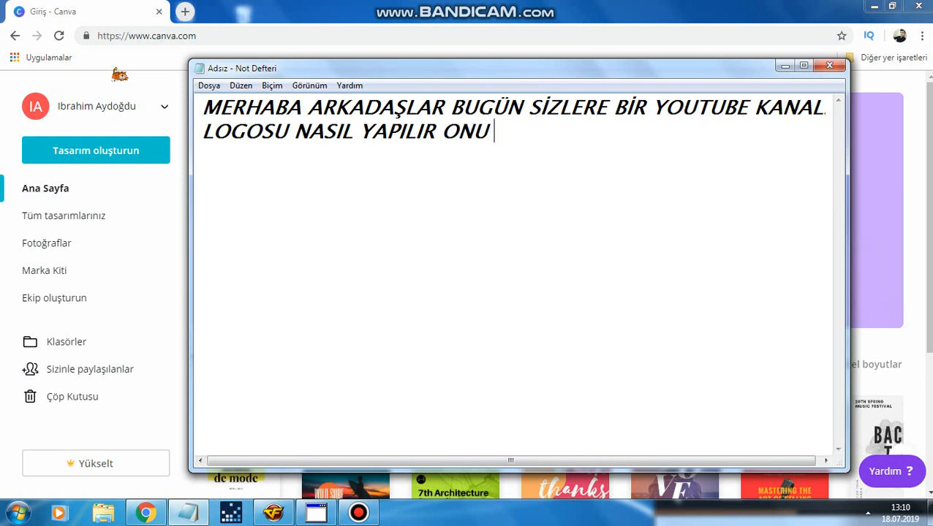
pyautogui.write('GÖ')
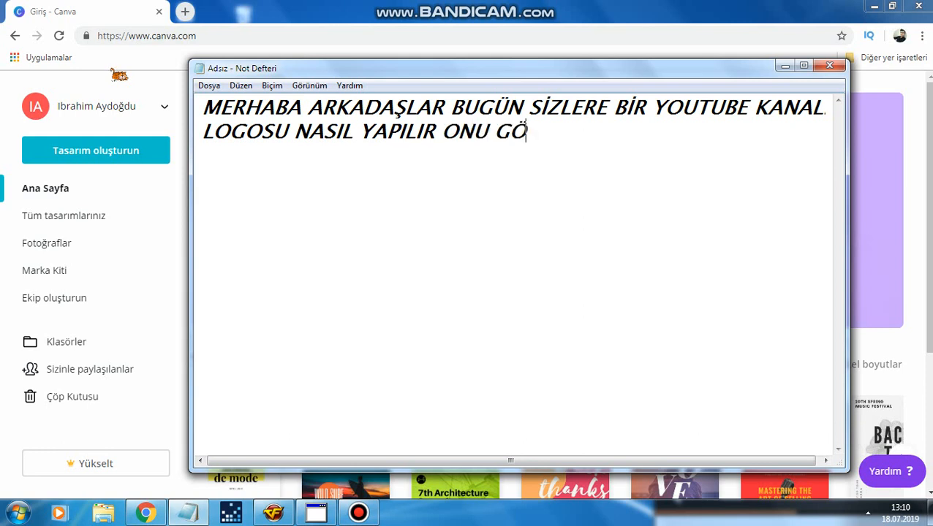
pyautogui.write('STERECEĞİM İ')
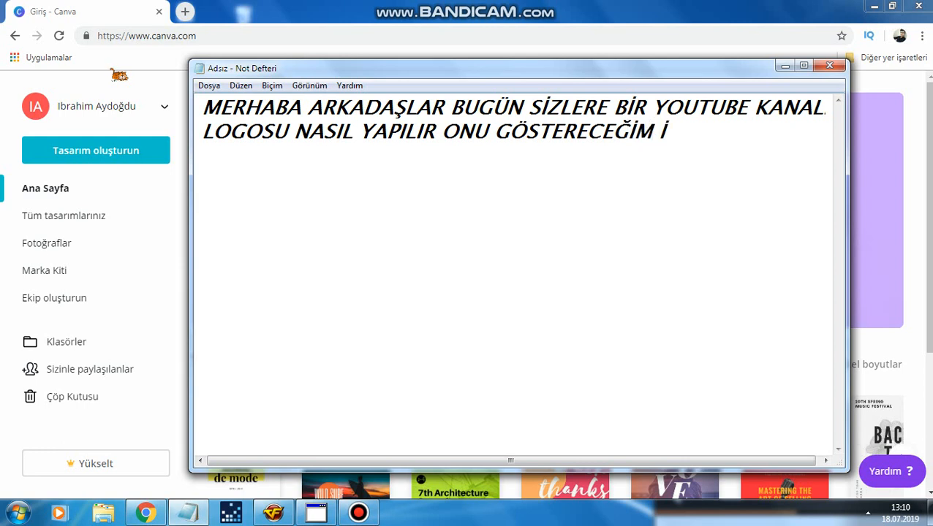
pyautogui.write('STERSEN')
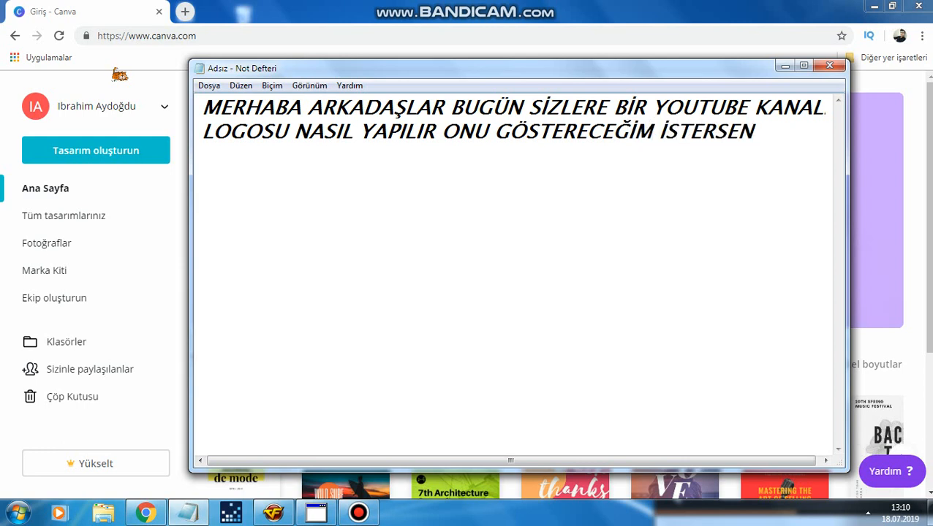
pyautogui.write('İZ')
pyautogui.press('Return')
# - Write "VİDEOMUZA GECELİM" as the third line of the note
pyautogui.write('VİDEOMUZA ')
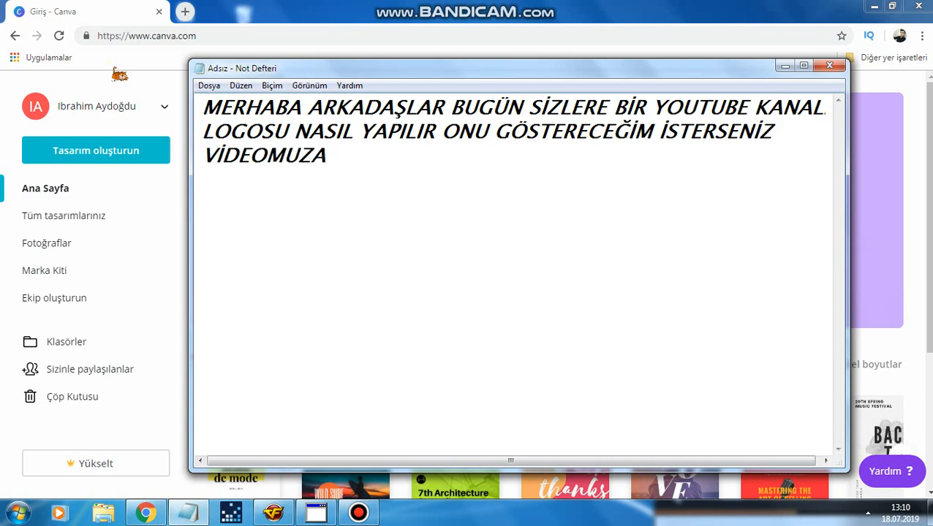
pyautogui.write('GECELİM')
pyautogui.press('Return')
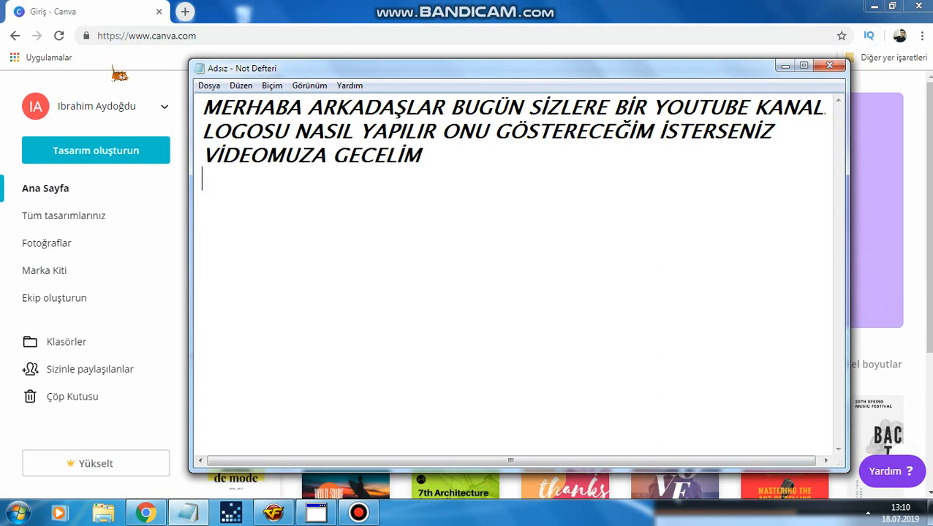
# - Write "VİDEOYU BEGENMEYİ VE ABONE OLMAYI UNUTMAYIN..." as the fourth line of the note
pyautogui.write('VİDEO')
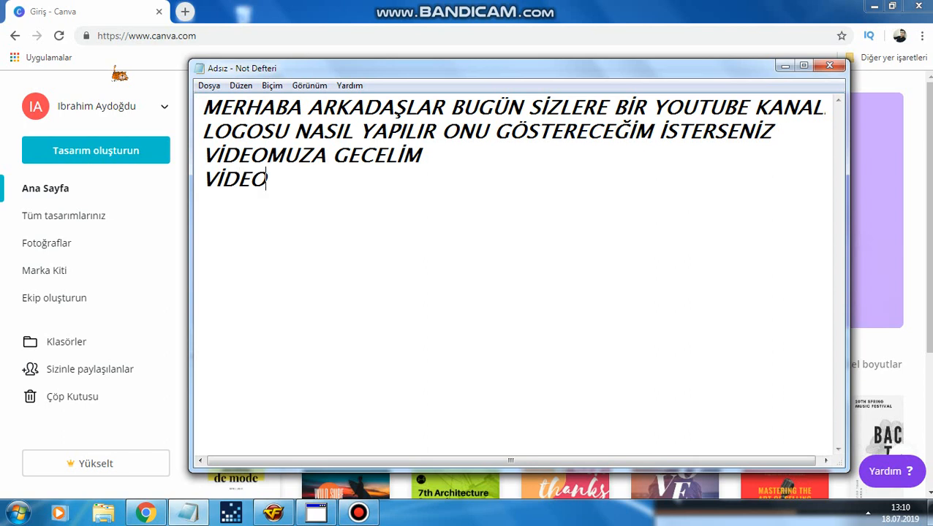
pyautogui.write('YU BEGENMEYİ')
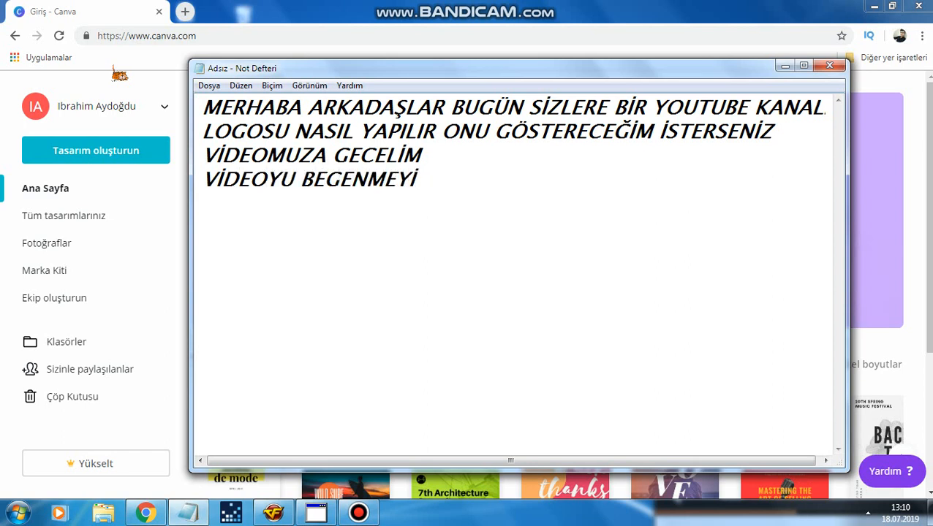
pyautogui.write(' VE ABONE ')
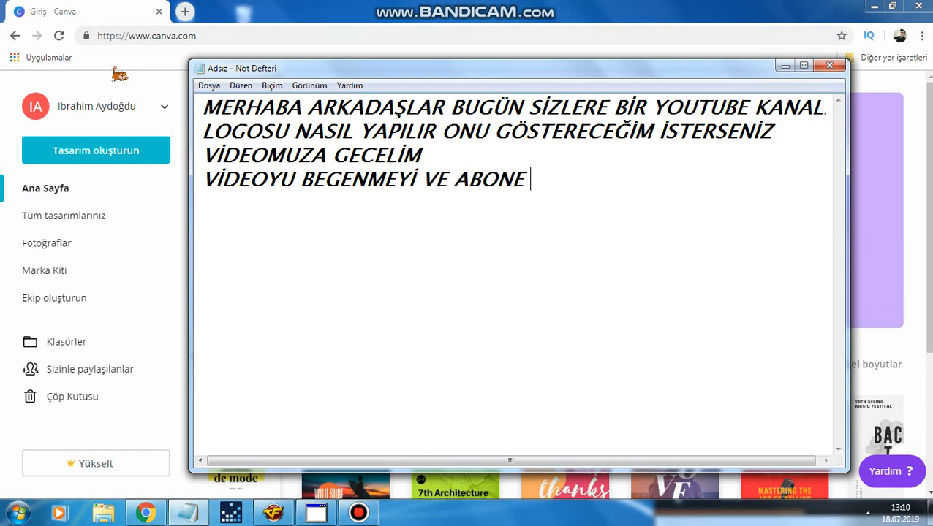
pyautogui.write('OLMAYI U')
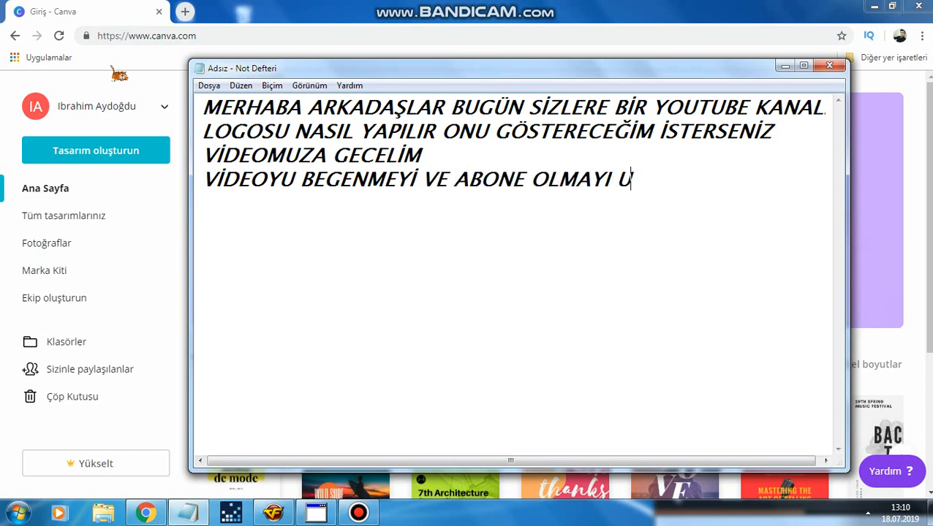
pyautogui.write('NUTMAYIN')
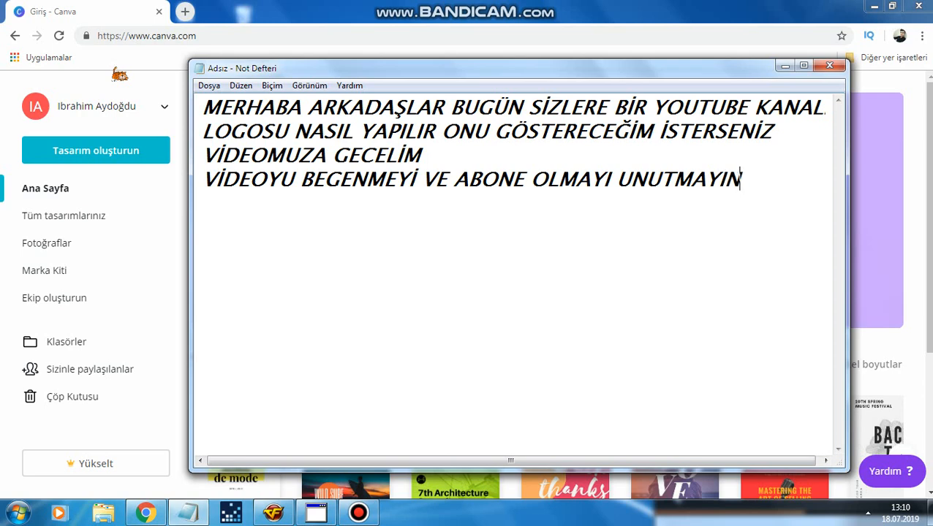
pyautogui.write('...')
# - Minimize the note to switch to Canva, search the design types for "LOGO" and create a 500 × 500 pixel Logo design
pyautogui.click(784, 66)
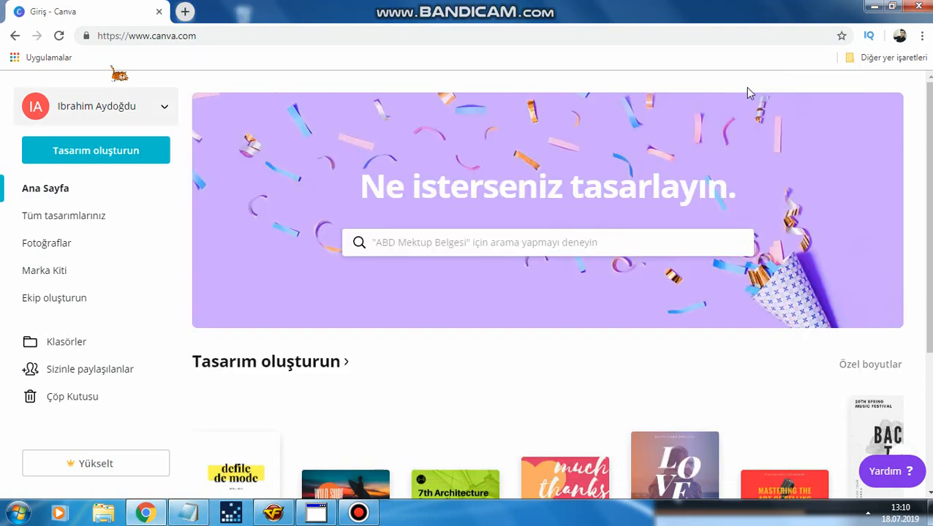
pyautogui.click(443, 238)
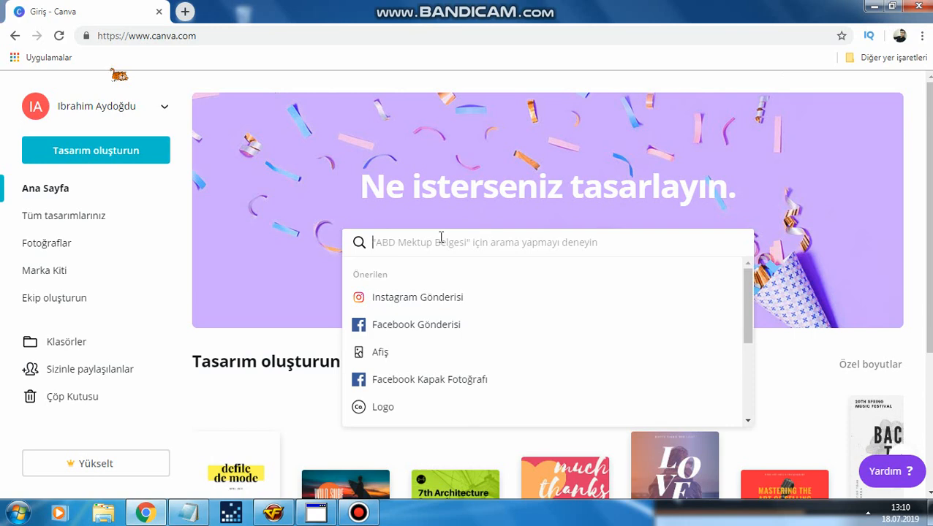
pyautogui.write('LOGO')
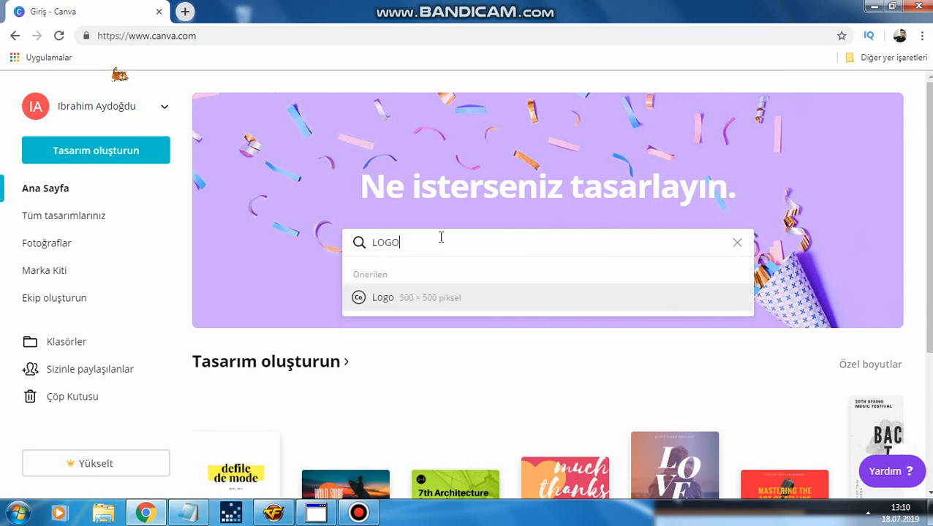
pyautogui.click(406, 300)
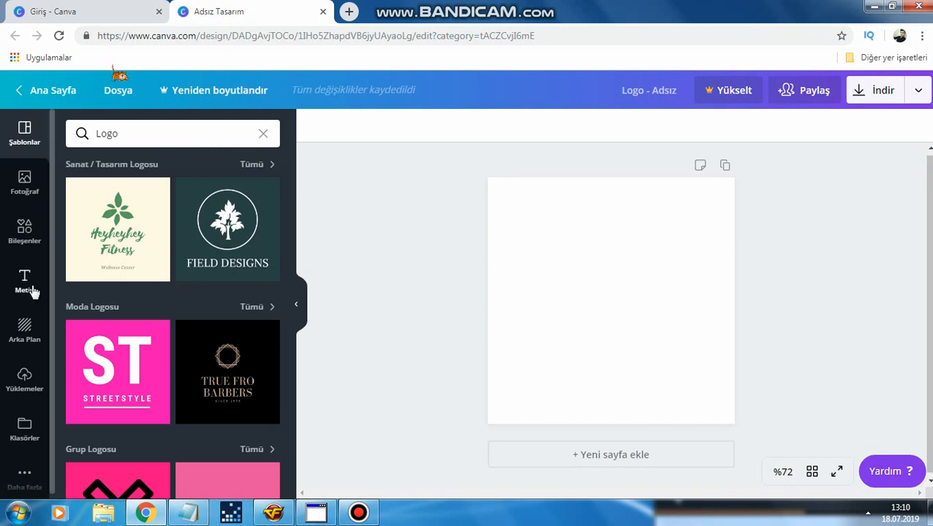
# - Browse the logo templates down to the full results and apply the black Blitz War template to the blank page
pyautogui.scroll(-1, 295, 183)
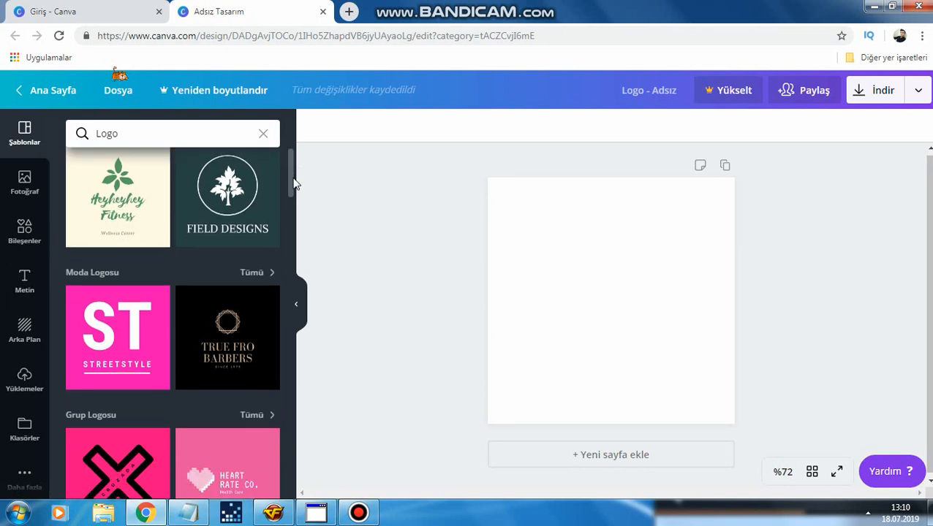
pyautogui.scroll(-5, 295, 184)
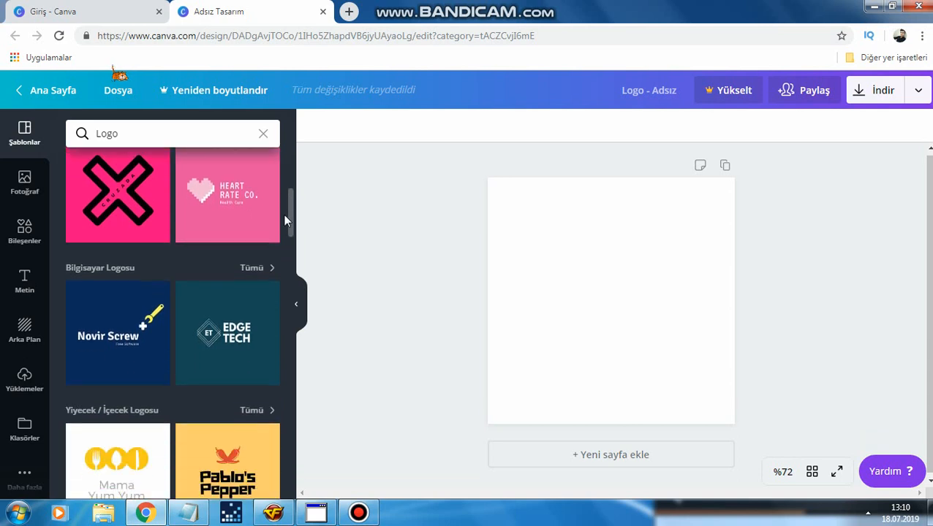
pyautogui.moveTo(285, 219); pyautogui.dragTo(294, 423)
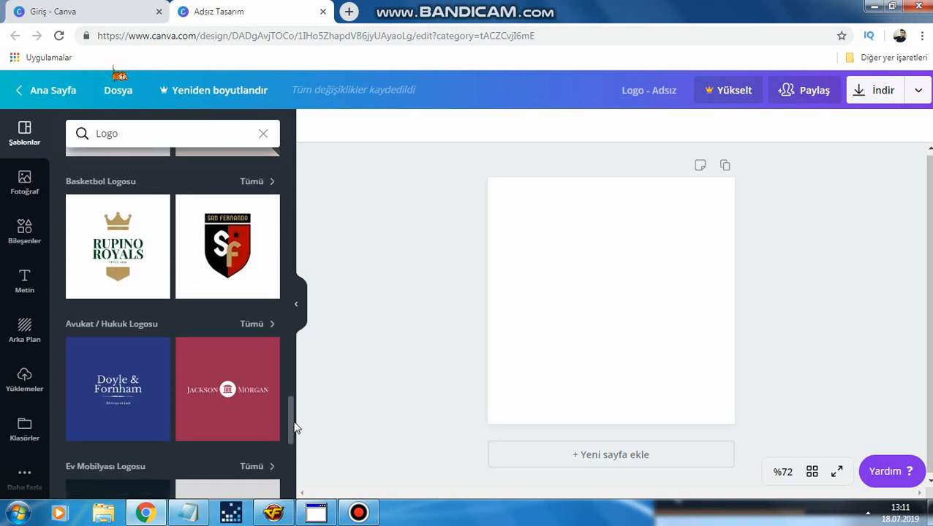
pyautogui.scroll(-3, 294, 435)
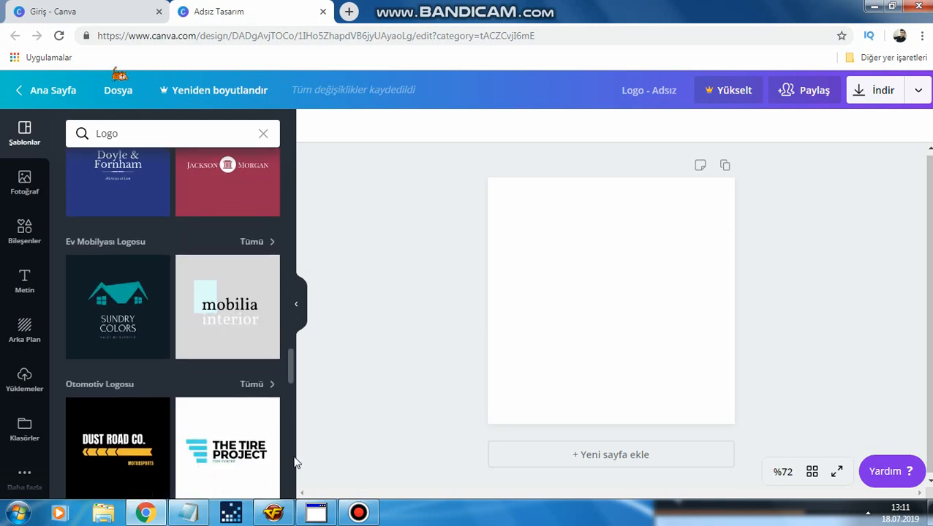
pyautogui.scroll(-3, 296, 462)
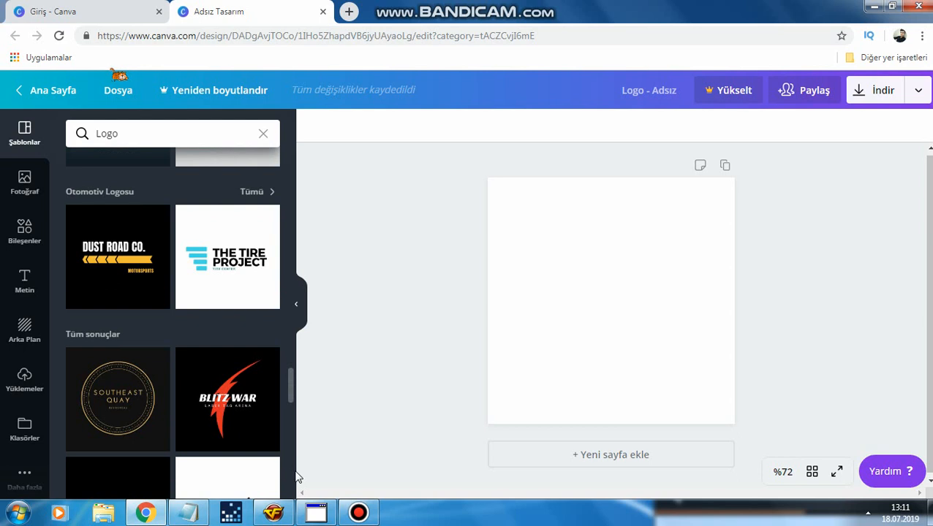
pyautogui.click(252, 420)
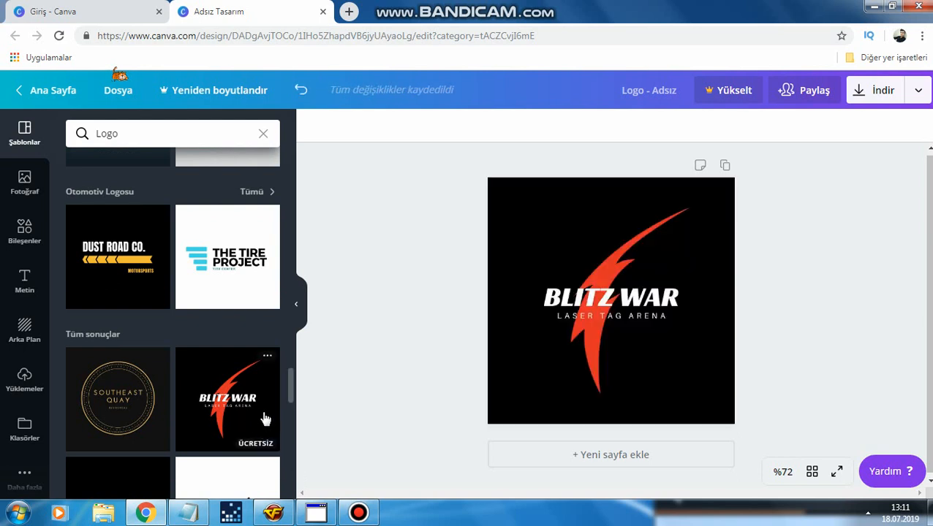
pyautogui.click(681, 287)
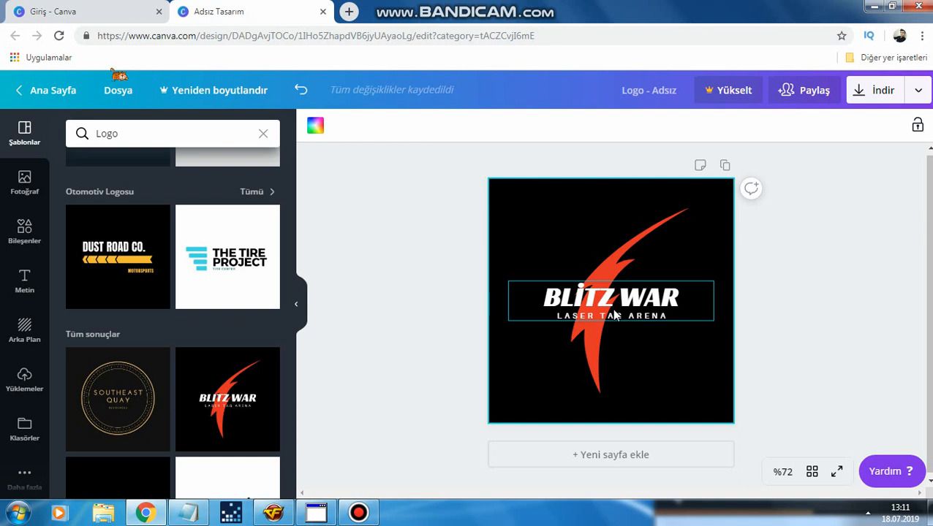
pyautogui.click(175, 133)
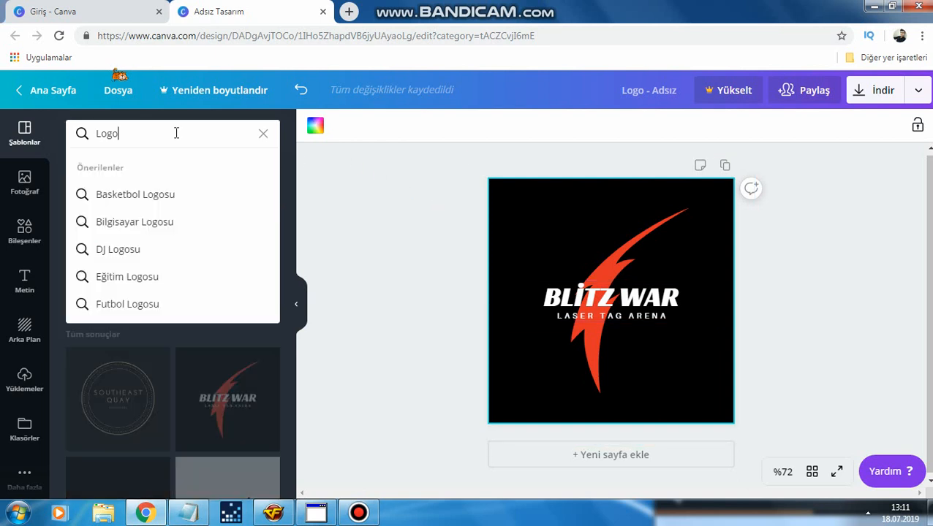
pyautogui.doubleClick(176, 133)
pyautogui.write('YAZ')
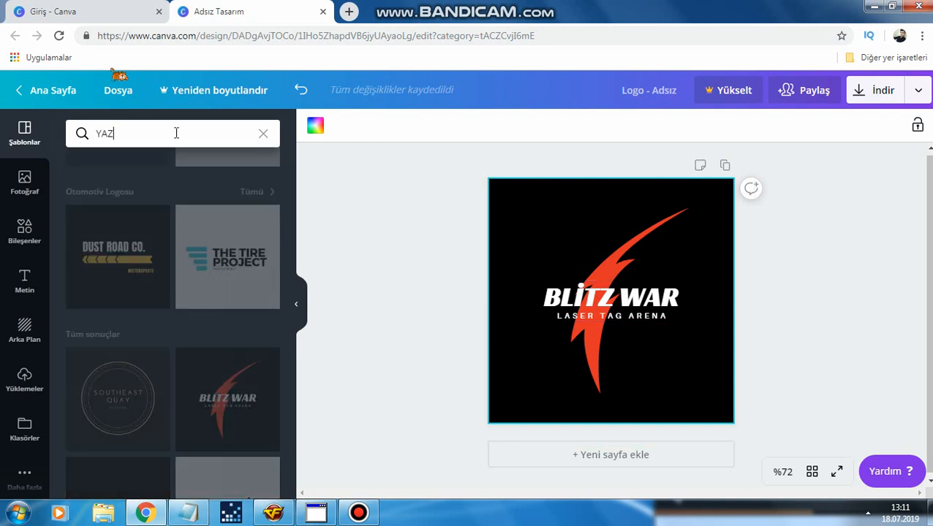
pyautogui.write('IMIZI DE')
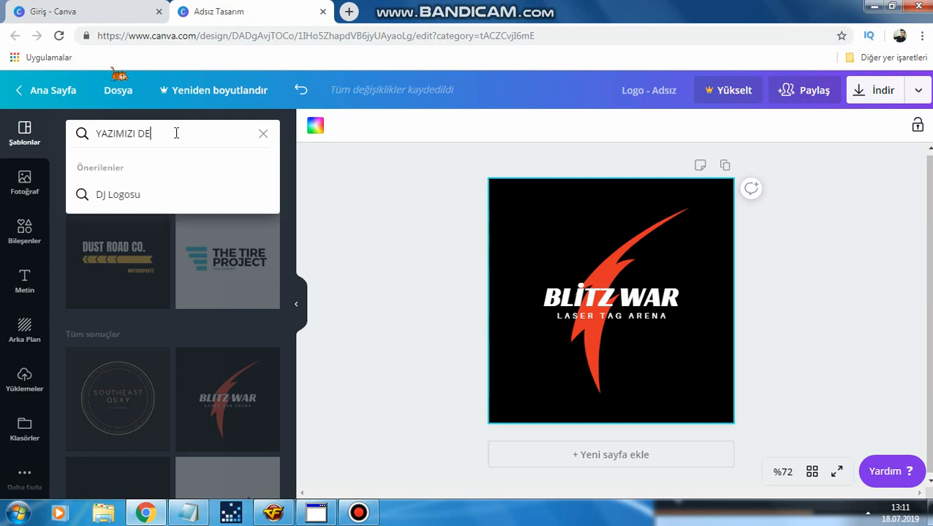
pyautogui.write('ĞİŞTE')
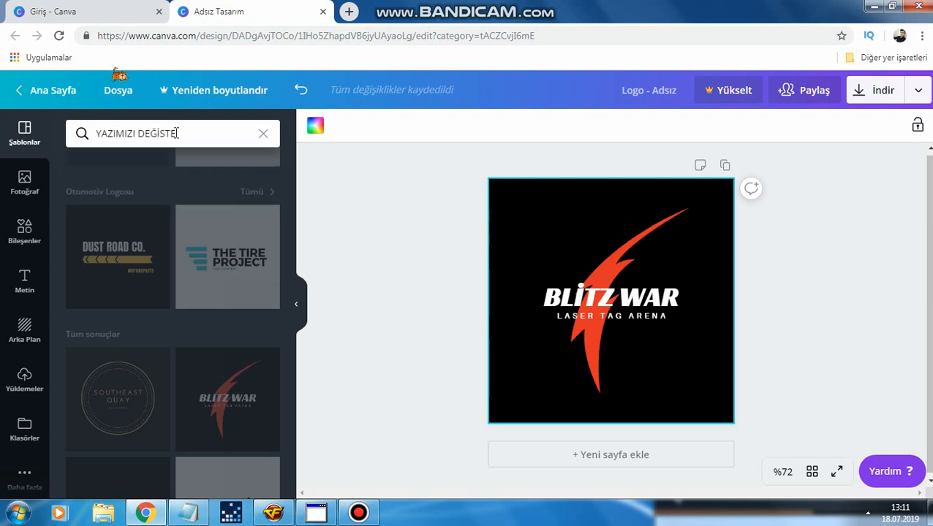
pyautogui.press('BackSpace')
pyautogui.press('BackSpace')
pyautogui.write('TİREBİLRİZ')
pyautogui.press('BackSpace')
pyautogui.press('BackSpace')
pyautogui.press('BackSpace')
pyautogui.press('BackSpace')
pyautogui.press('BackSpace')
pyautogui.press('BackSpace')
pyautogui.press('BackSpace')
pyautogui.press('BackSpace')
pyautogui.press('BackSpace')
pyautogui.press('BackSpace')
pyautogui.press('BackSpace')
pyautogui.press('BackSpace')
pyautogui.press('BackSpace')
pyautogui.press('BackSpace')
pyautogui.press('BackSpace')
pyautogui.press('BackSpace')
pyautogui.press('BackSpace')
pyautogui.press('BackSpace')
pyautogui.press('BackSpace')
pyautogui.press('BackSpace')
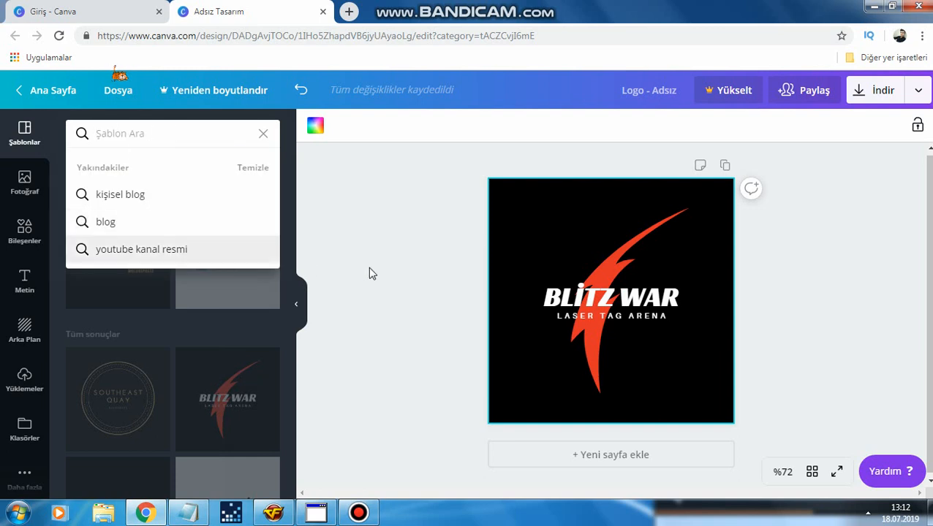
pyautogui.click(409, 270)
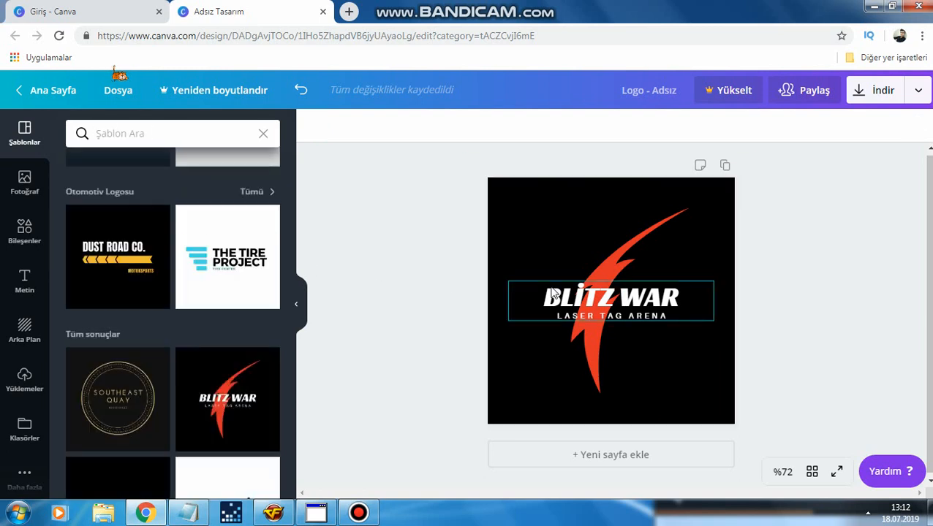
# - Replace the logo's "BLITZ WAR" title with "NASIL YAPILIR?"
pyautogui.click(563, 296)
pyautogui.doubleClick(563, 296)
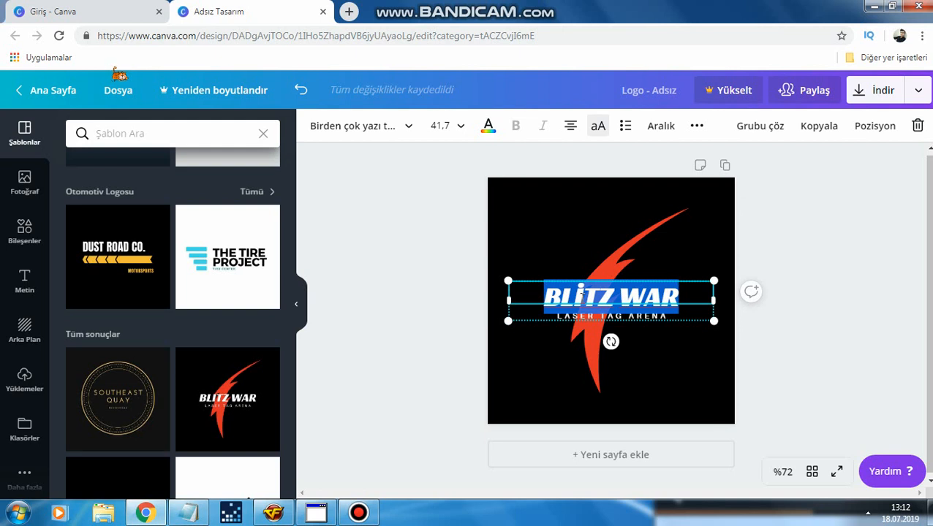
pyautogui.write('NAS')
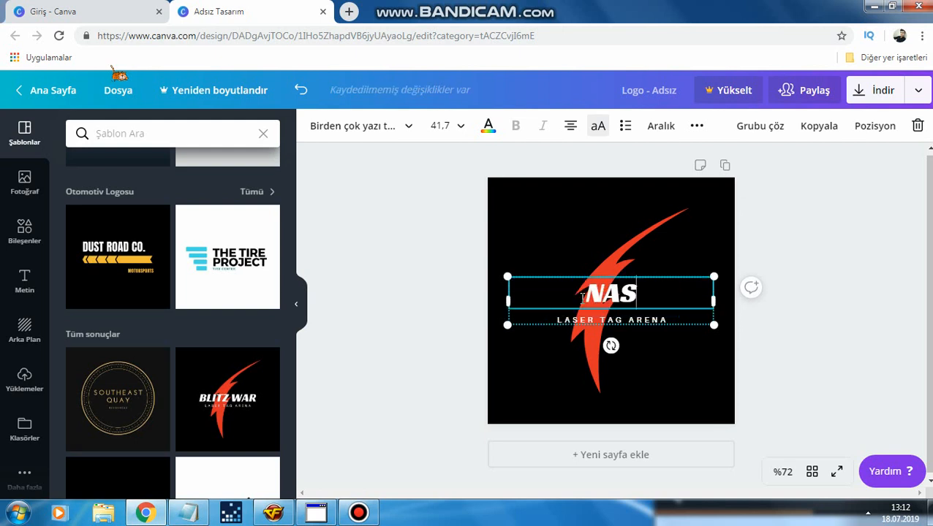
pyautogui.write('IL Y')
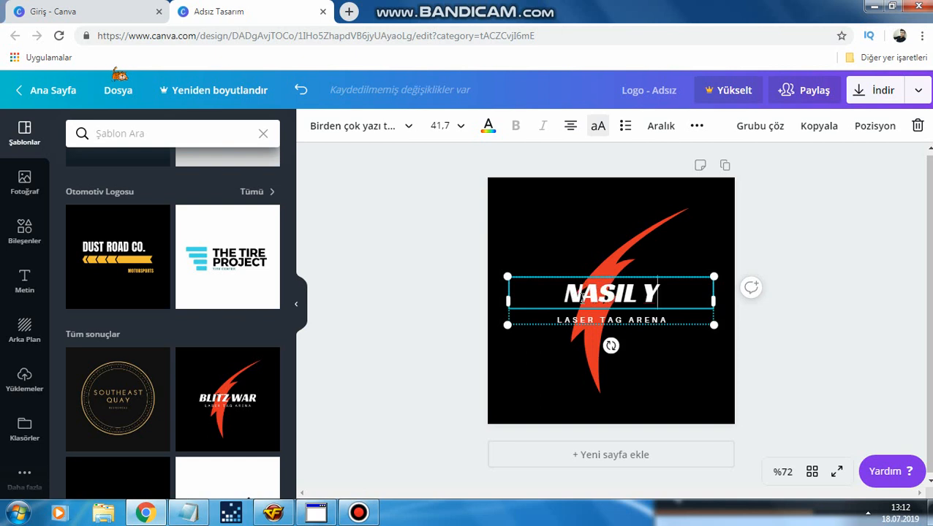
pyautogui.write('APIL')
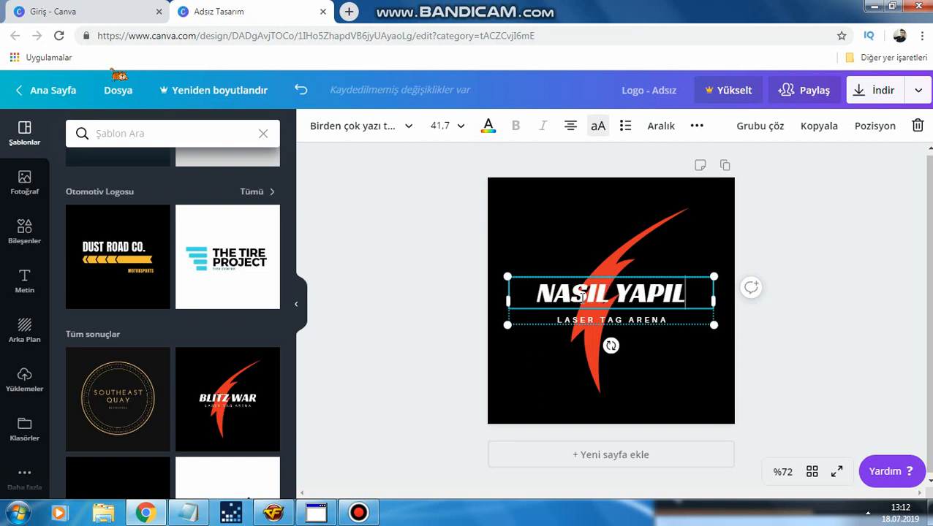
pyautogui.write('IR')
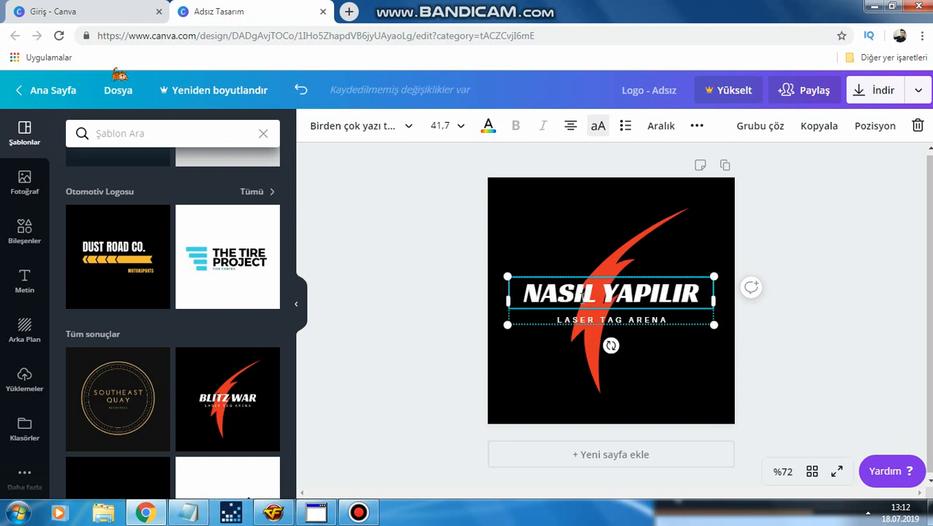
pyautogui.write('?')
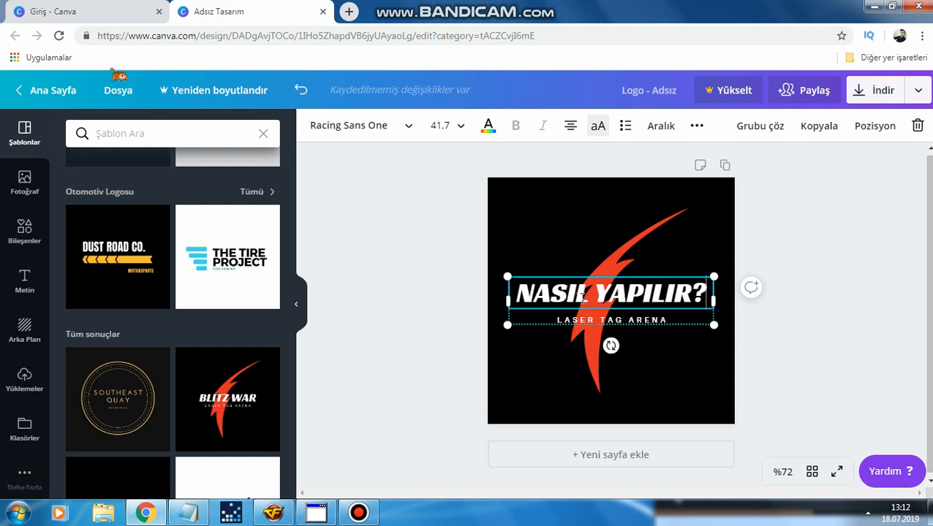
pyautogui.click(843, 262)
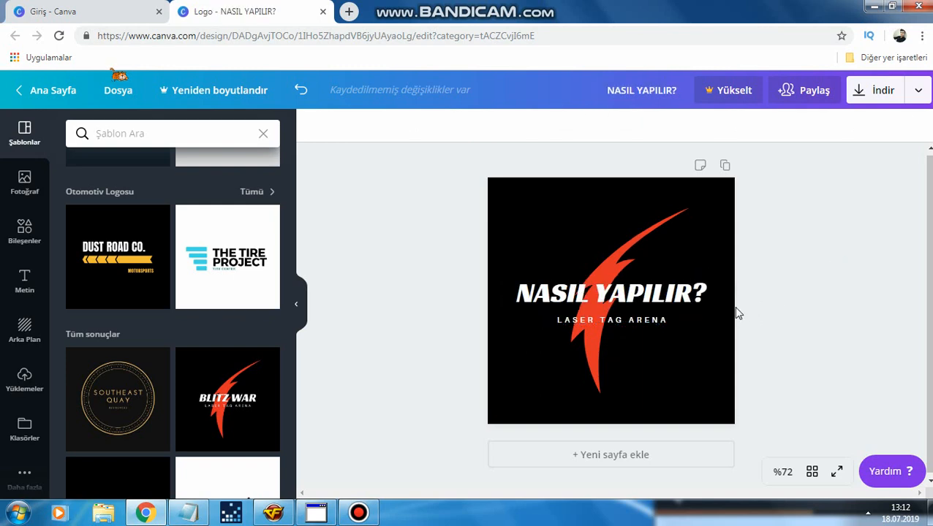
# - Delete the "LASER TAG ARENA" tagline and move the title slightly down, keeping it horizontally centred on the page
pyautogui.doubleClick(601, 319)
pyautogui.tripleClick(603, 319)
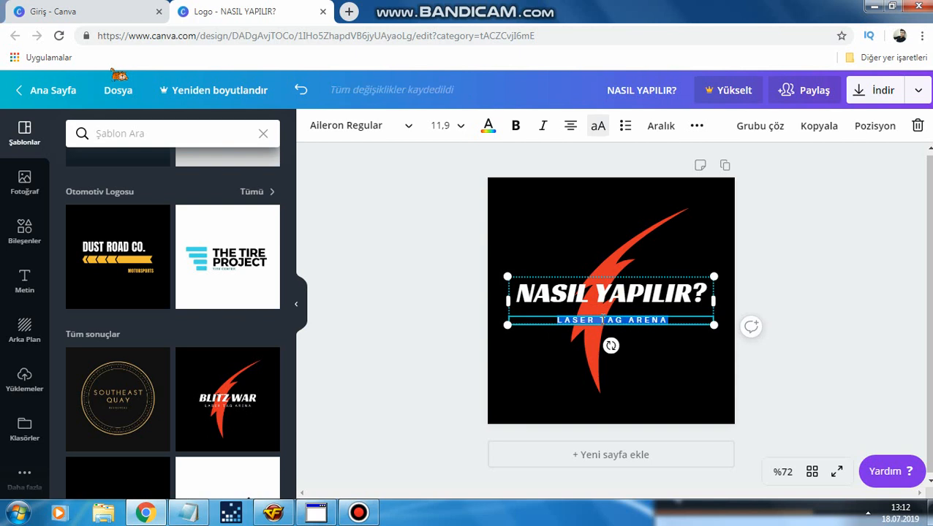
pyautogui.press('BackSpace')
pyautogui.click(840, 251)
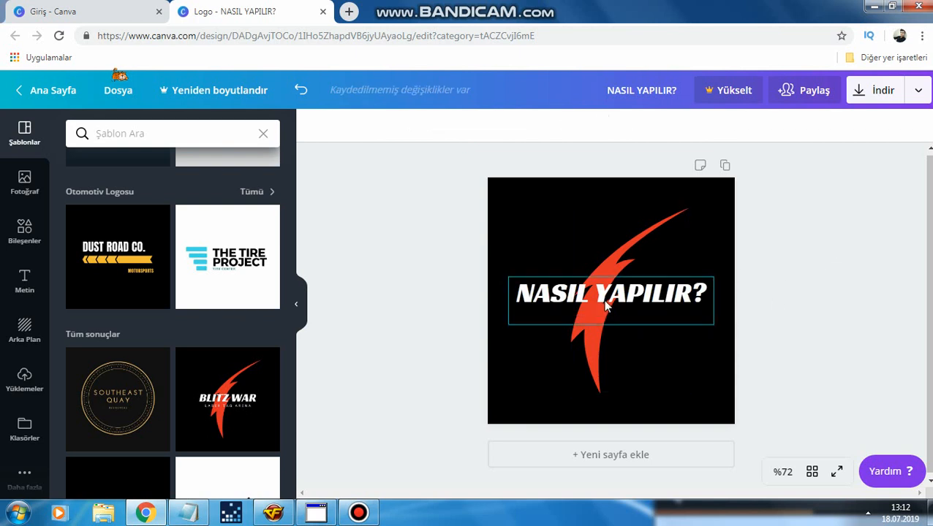
pyautogui.moveTo(600, 299); pyautogui.dragTo(601, 310)
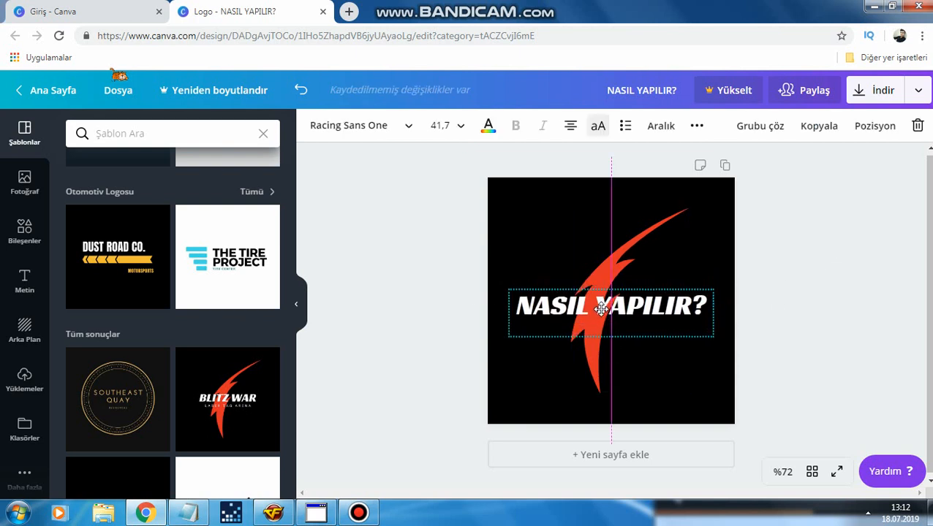
pyautogui.click(825, 245)
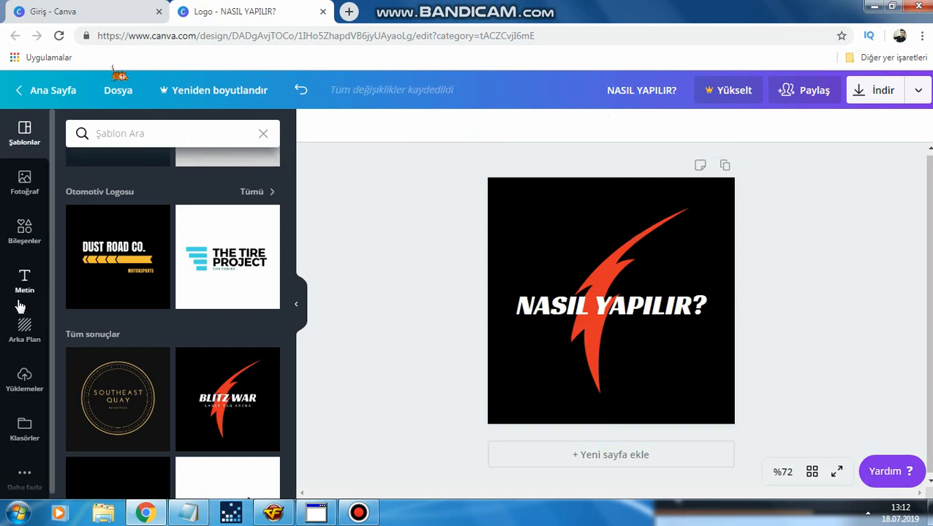
# - Try the yellow gradient, the green gradient and the white building photo as page backgrounds
pyautogui.click(21, 330)
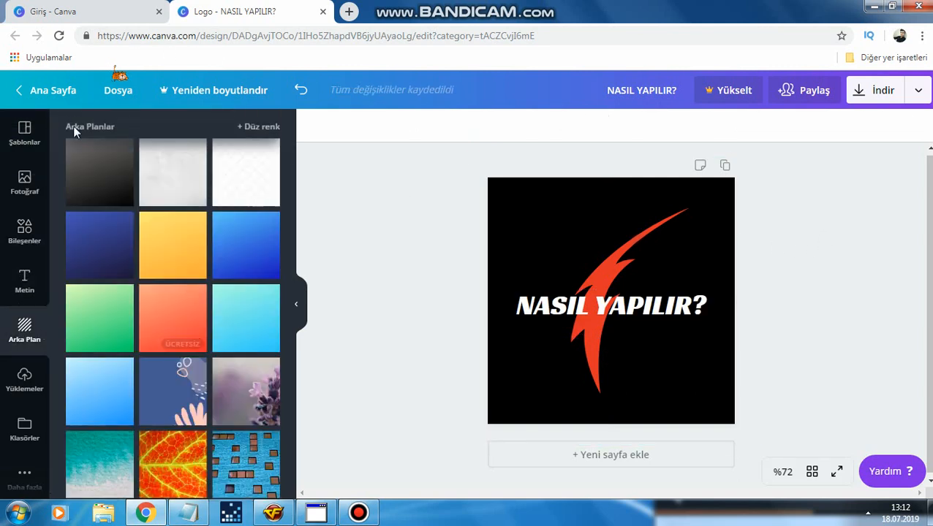
pyautogui.click(188, 252)
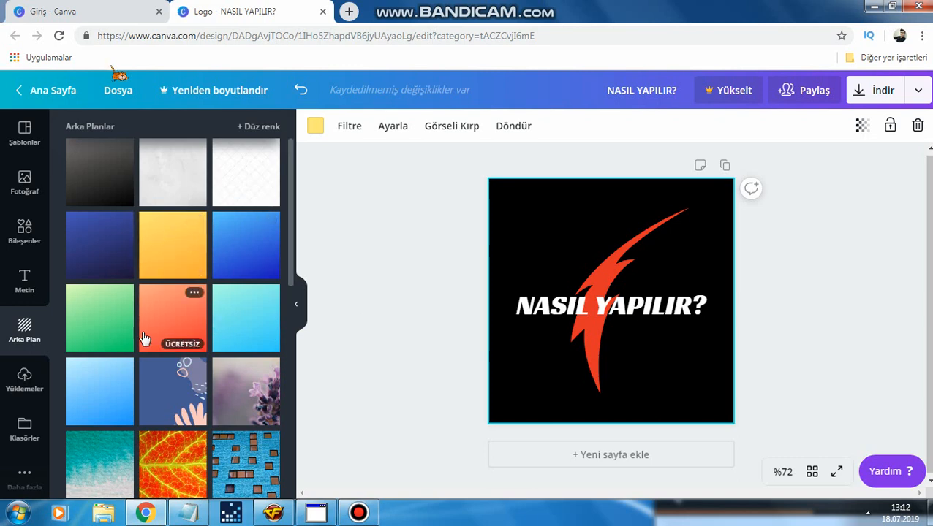
pyautogui.click(109, 337)
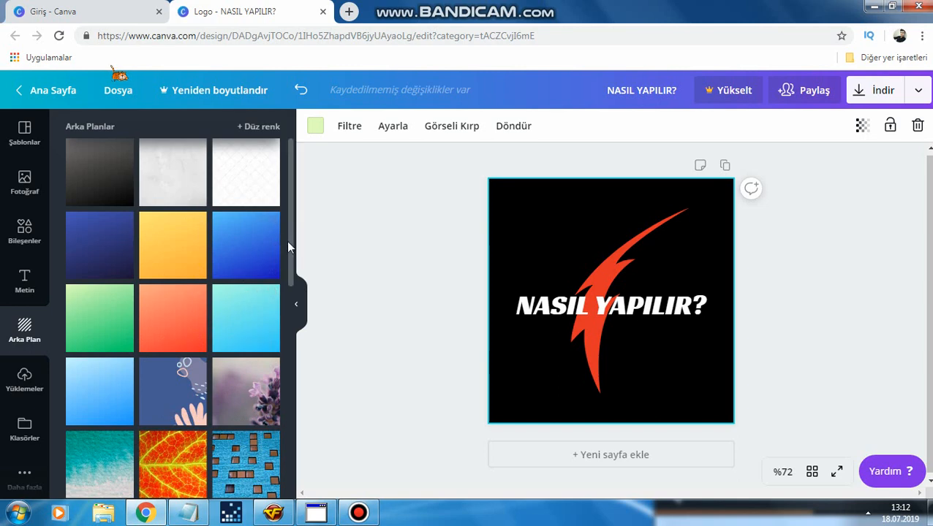
pyautogui.moveTo(287, 271); pyautogui.dragTo(282, 392)
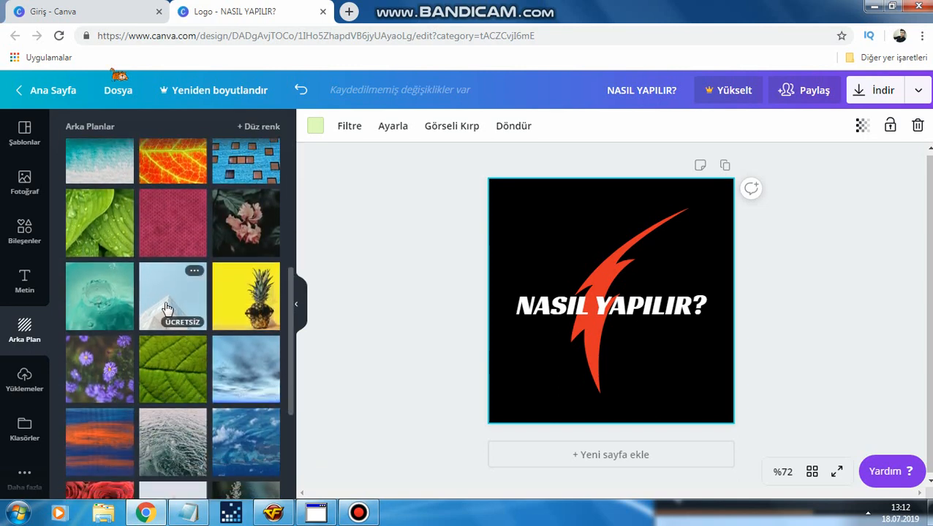
pyautogui.click(527, 346)
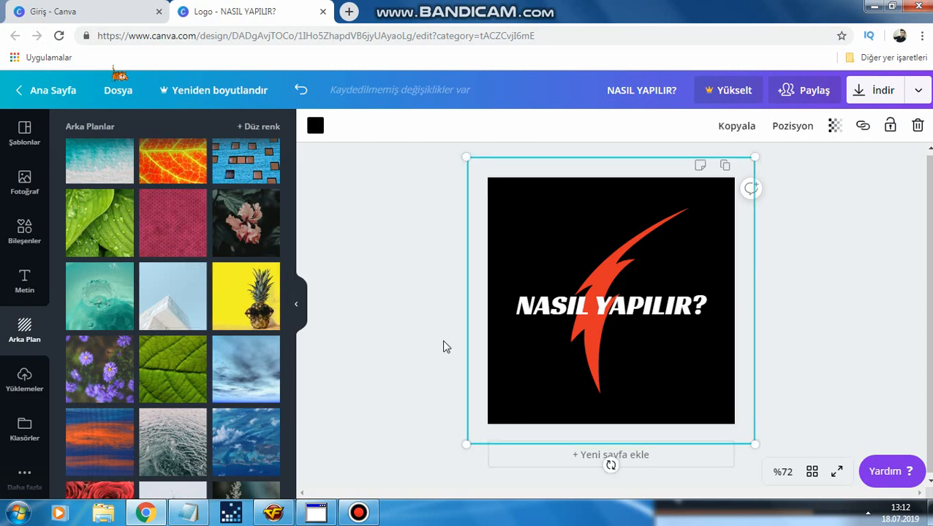
pyautogui.click(196, 298)
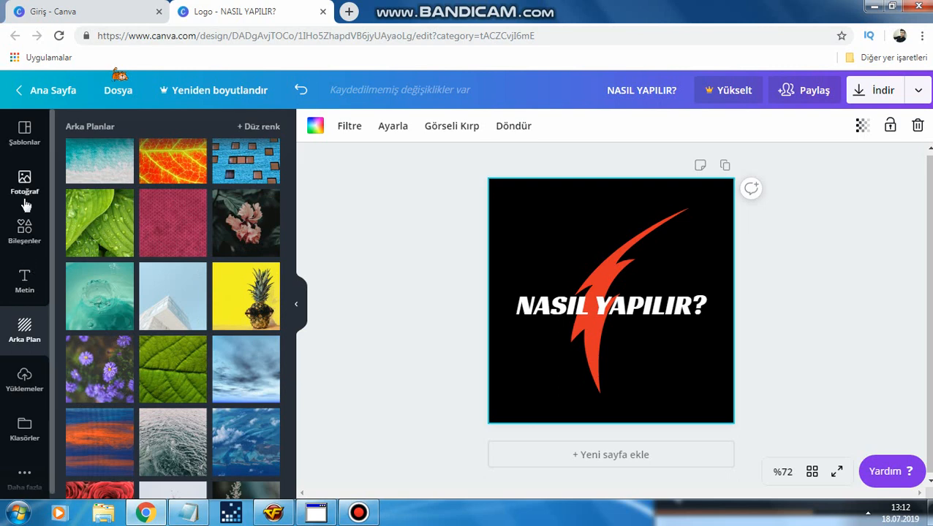
# - Browse the design elements to the Simgeler group and add the free yellow person icon to the logo
pyautogui.click(24, 229)
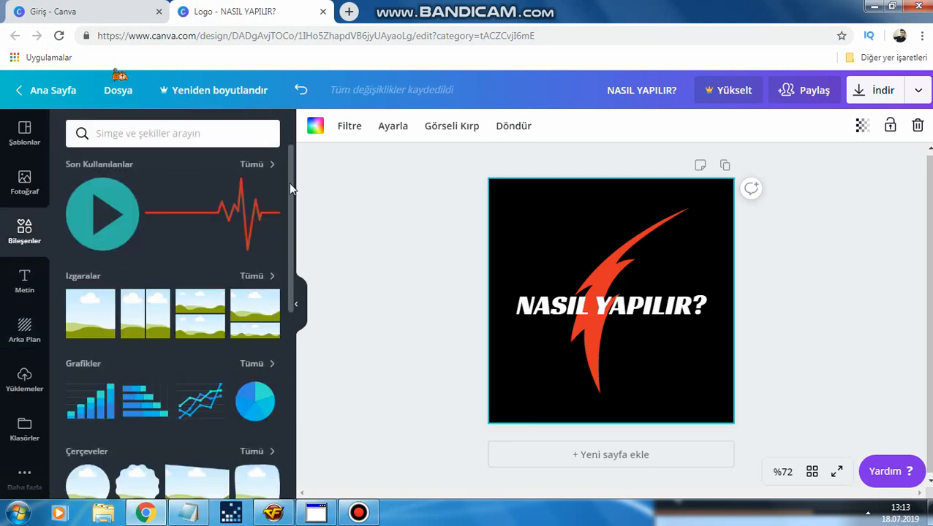
pyautogui.moveTo(287, 225); pyautogui.dragTo(285, 326)
pyautogui.scroll(-2, 283, 380)
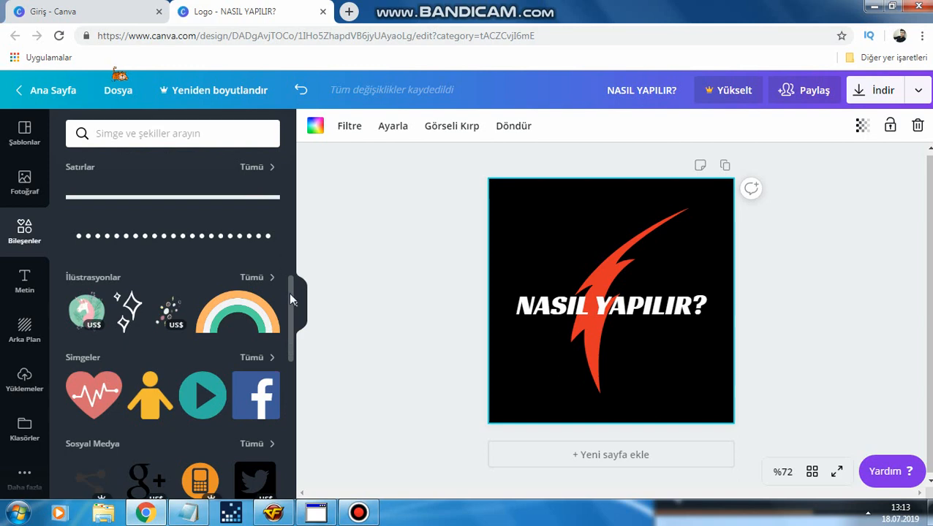
pyautogui.moveTo(290, 299); pyautogui.dragTo(280, 339)
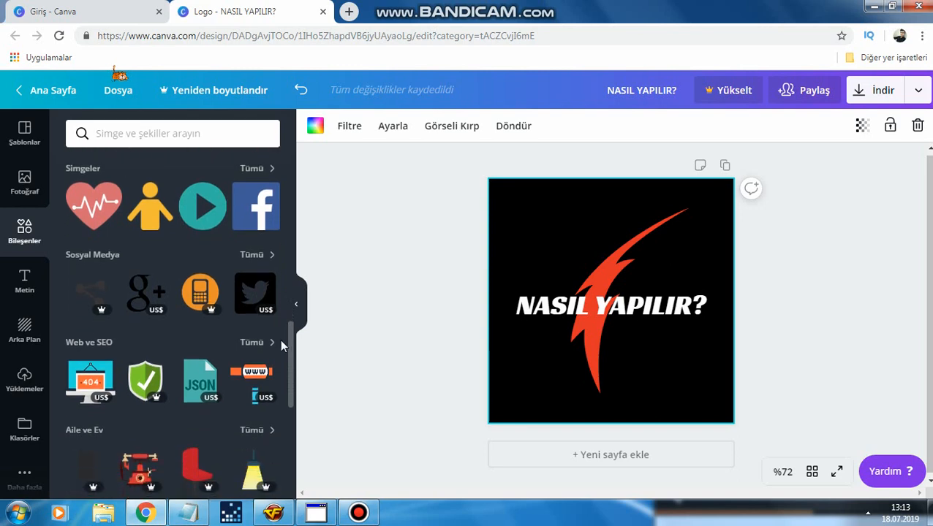
pyautogui.click(150, 210)
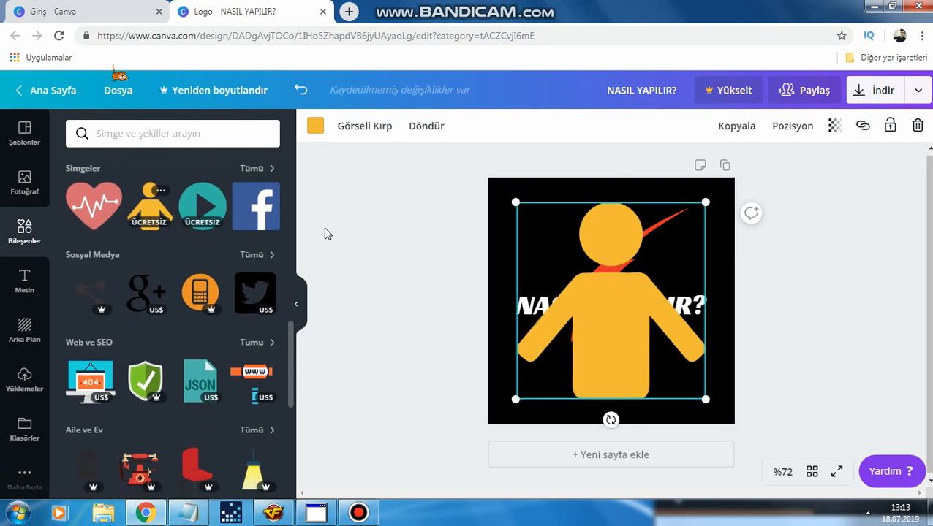
# - Shrink the yellow person icon to under half its size and centre it horizontally just above the title text
pyautogui.moveTo(705, 400); pyautogui.dragTo(622, 313)
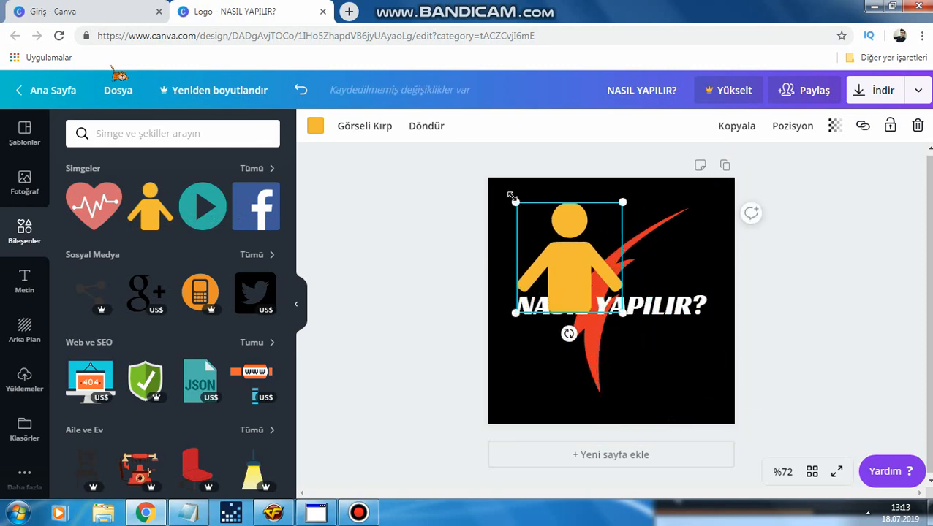
pyautogui.moveTo(512, 197); pyautogui.dragTo(537, 225)
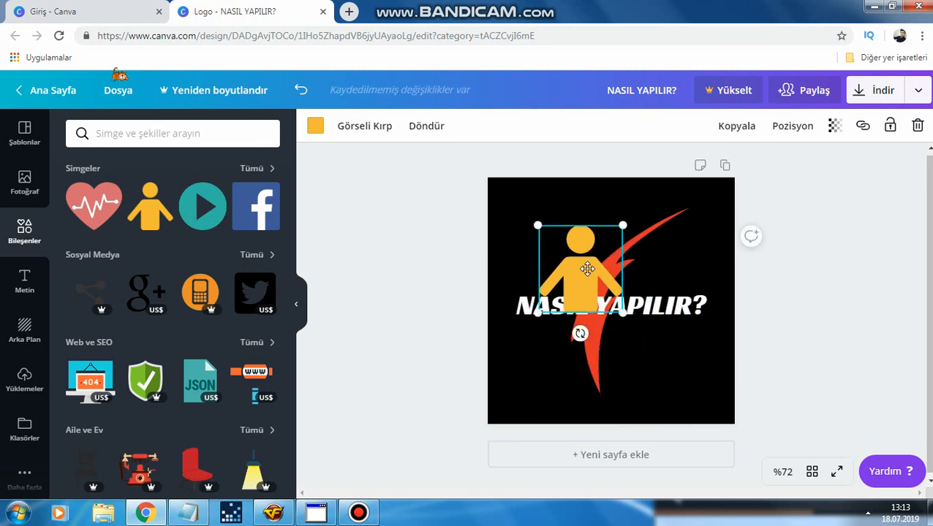
pyautogui.moveTo(587, 269); pyautogui.dragTo(617, 251)
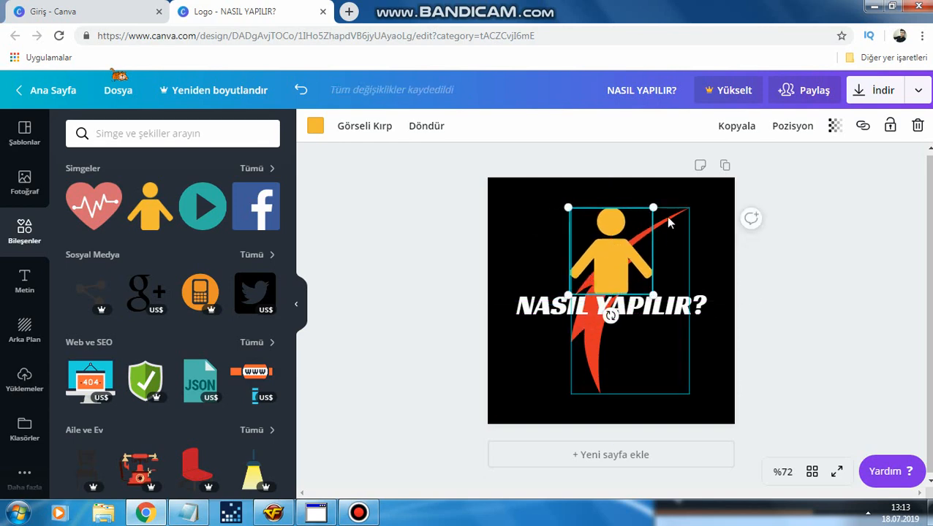
# - Crop the red lightning graphic down to nothing at its lower-left corner and deselect it
pyautogui.click(668, 218)
pyautogui.doubleClick(668, 215)
pyautogui.doubleClick(668, 216)
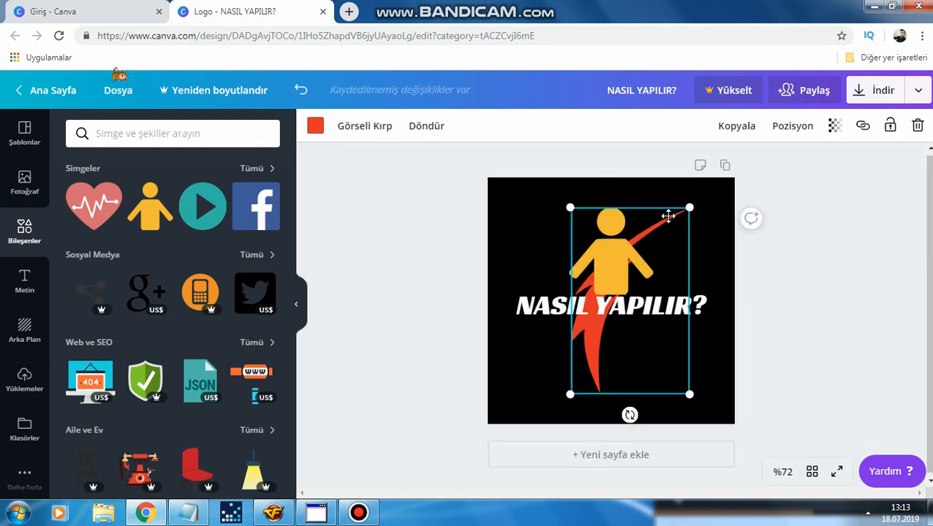
pyautogui.doubleClick(669, 216)
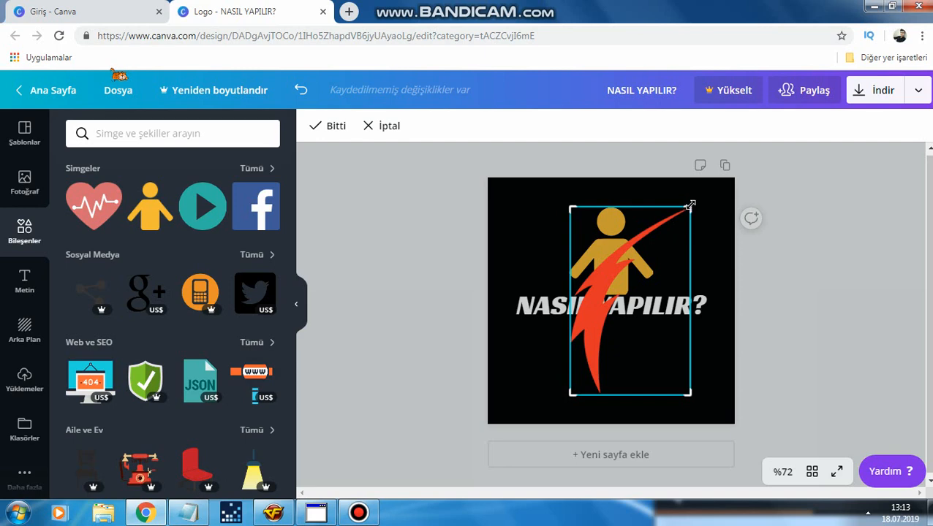
pyautogui.moveTo(690, 205); pyautogui.dragTo(566, 405)
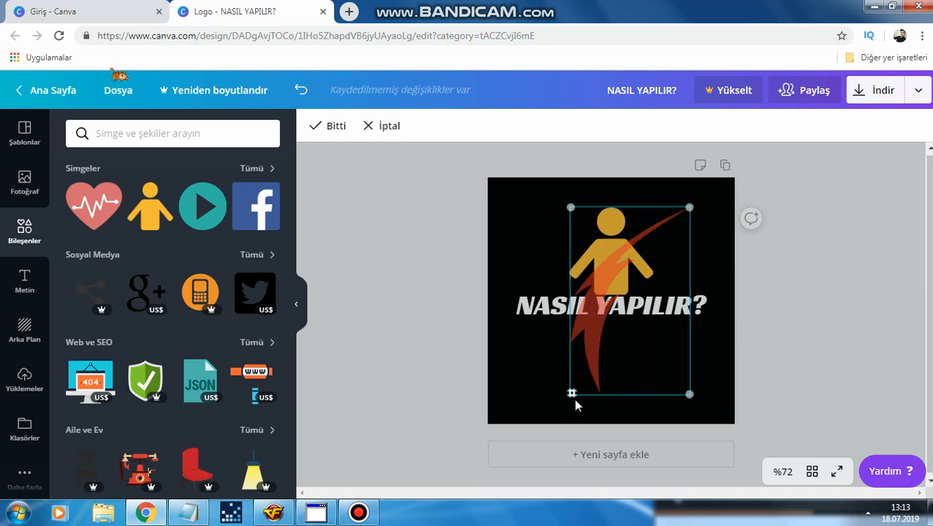
pyautogui.click(818, 306)
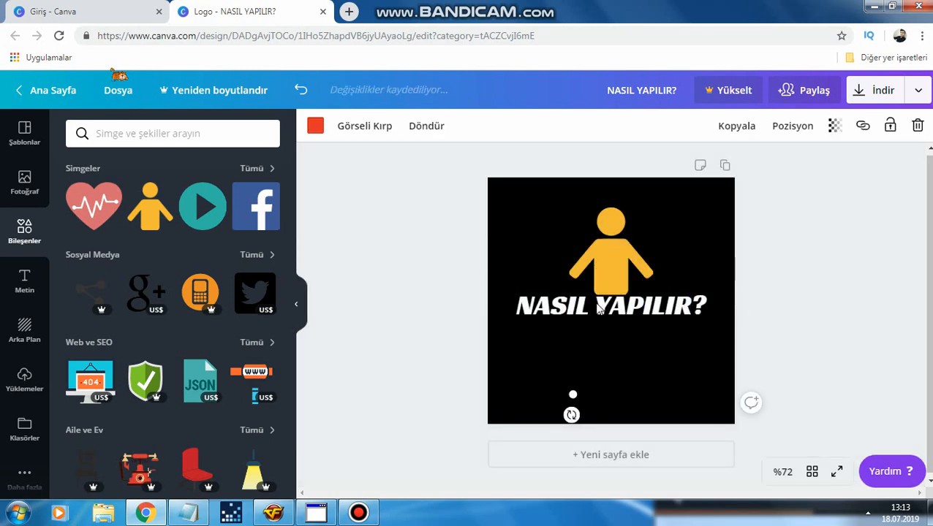
pyautogui.click(392, 291)
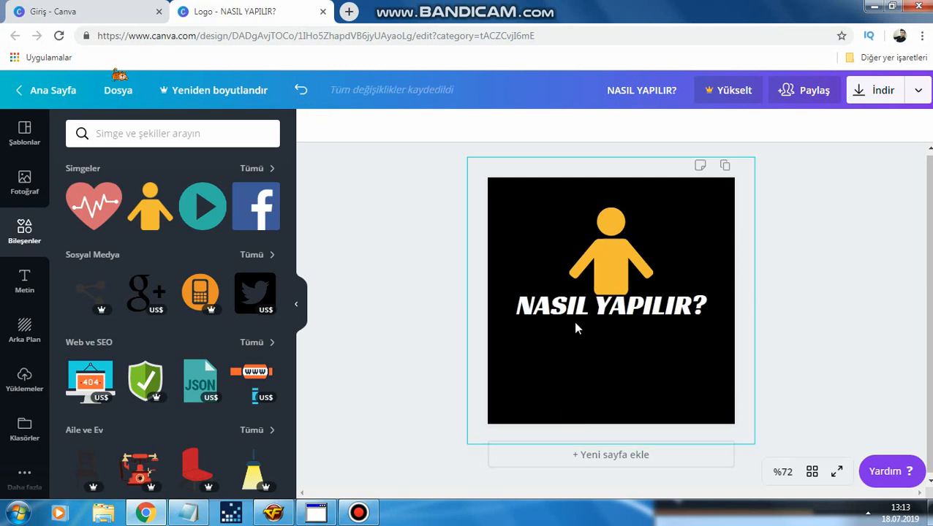
# - Move the "NASIL YAPILIR?" title lower on the page and bring the person icon down directly above it
pyautogui.moveTo(598, 315); pyautogui.dragTo(598, 344)
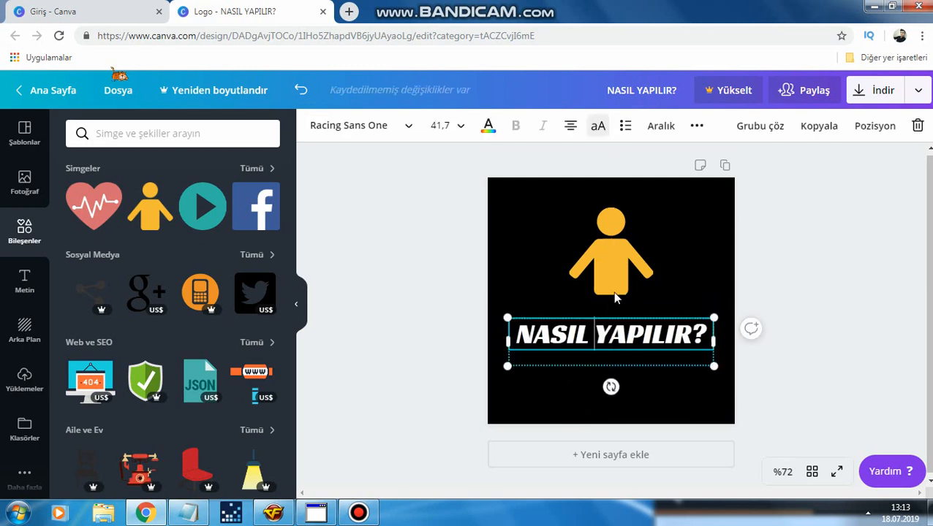
pyautogui.moveTo(607, 263); pyautogui.dragTo(606, 285)
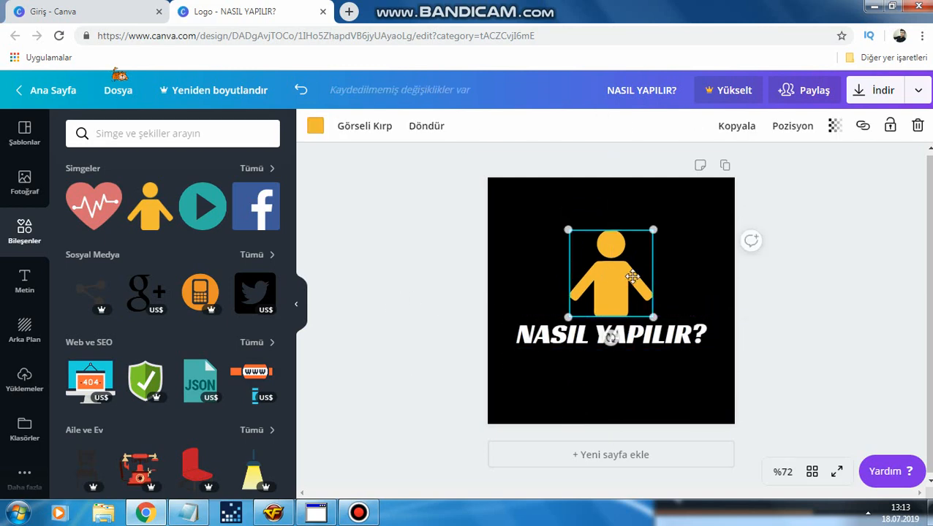
pyautogui.click(833, 234)
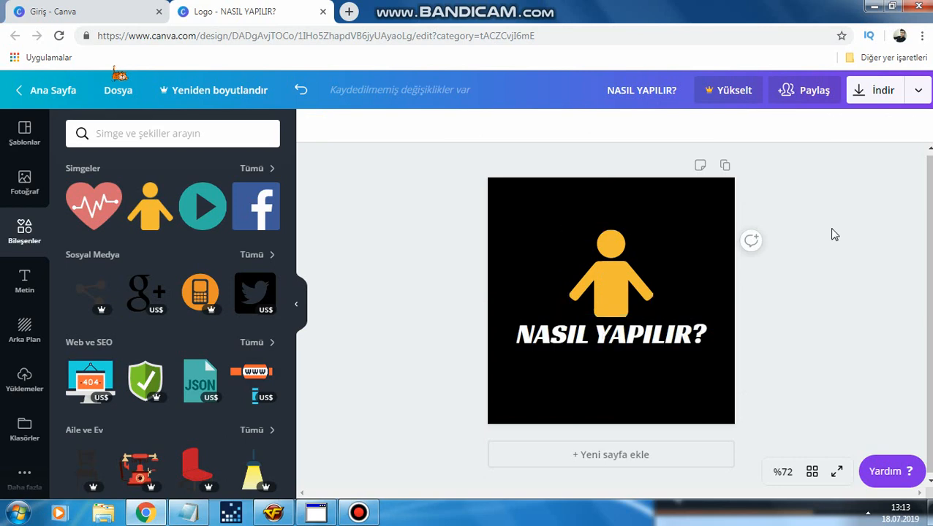
# - Write the viewer note "İSTEDİĞİNİZ RESMİ KOYABİLİRSİNİZ" in the elements search field
pyautogui.click(210, 133)
pyautogui.write('ist')
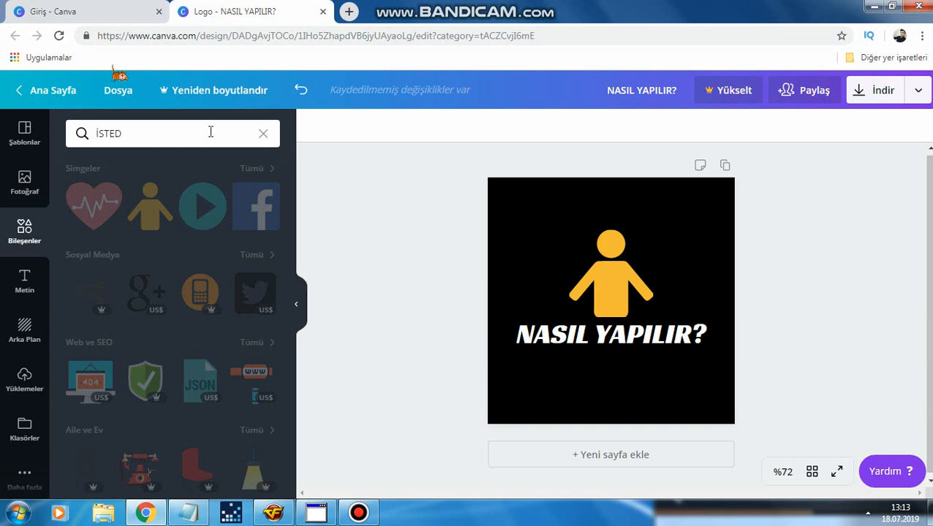
pyautogui.write('ediğini')
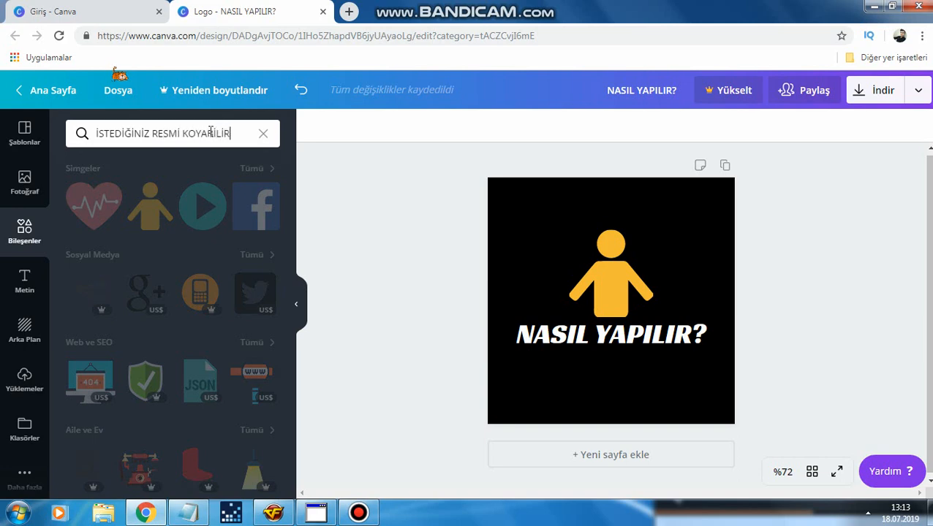
pyautogui.write('niz')
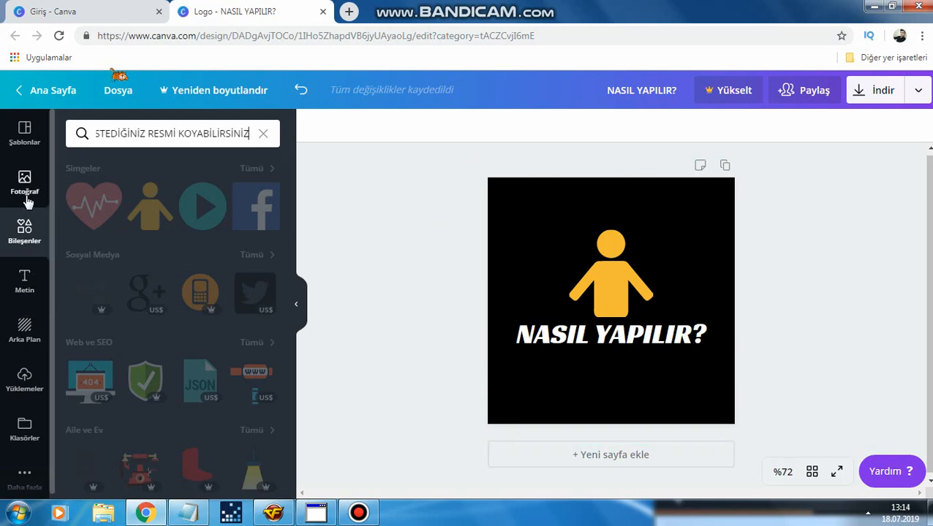
# - Apply the crimson textured image from the backgrounds library as the logo page's background, then deselect the black square covering it
pyautogui.click(24, 340)
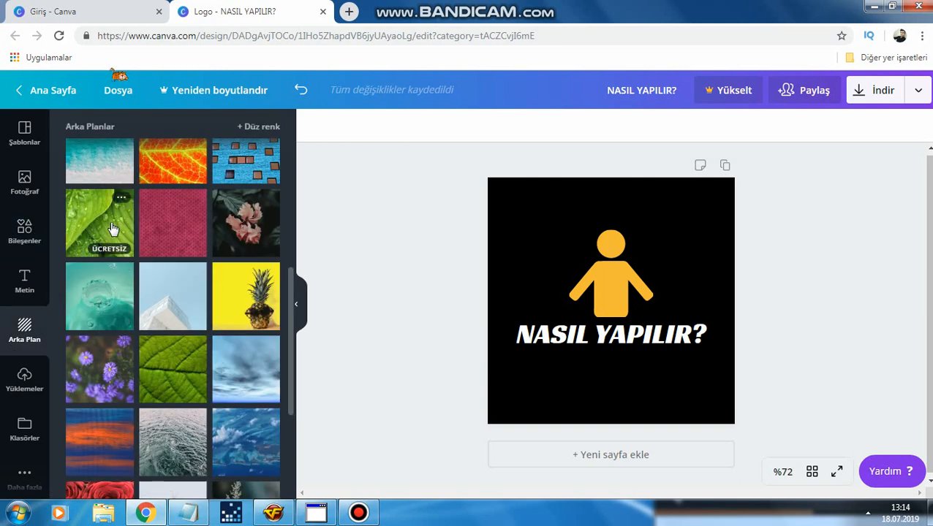
pyautogui.click(167, 228)
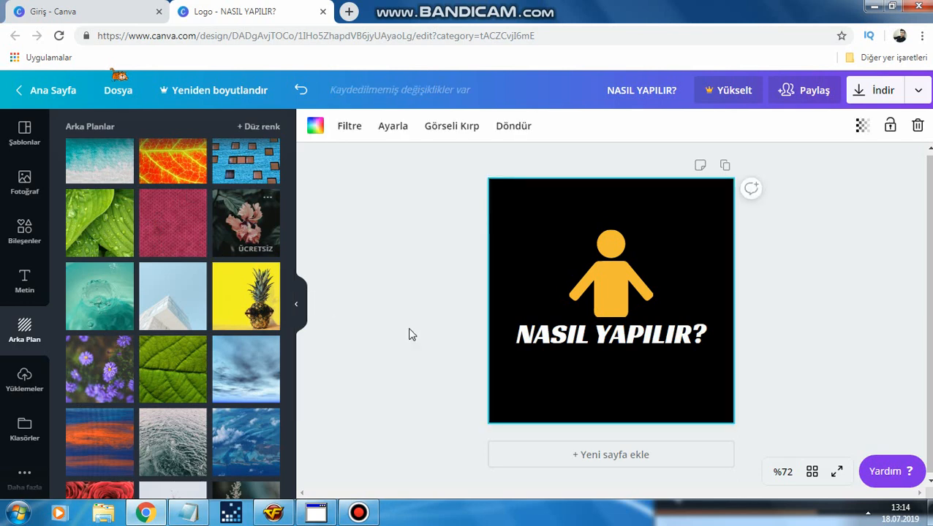
pyautogui.click(527, 230)
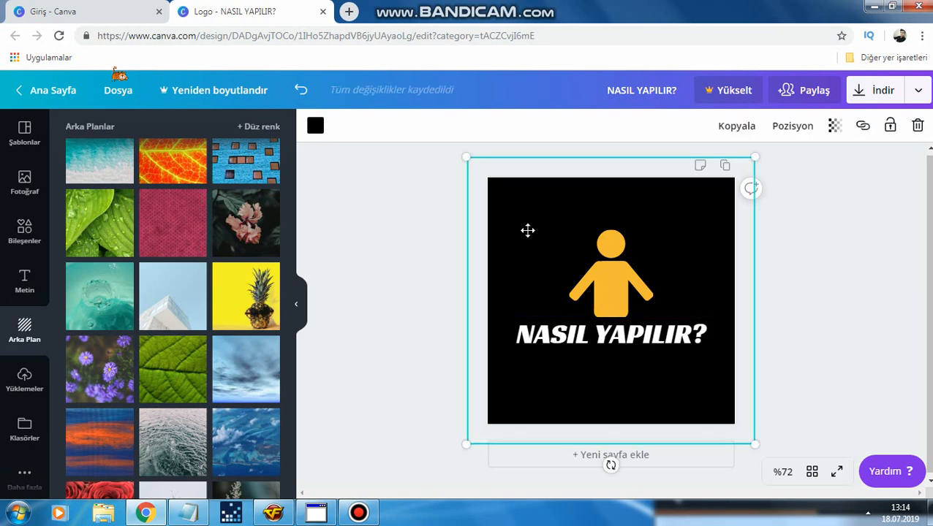
pyautogui.click(753, 280)
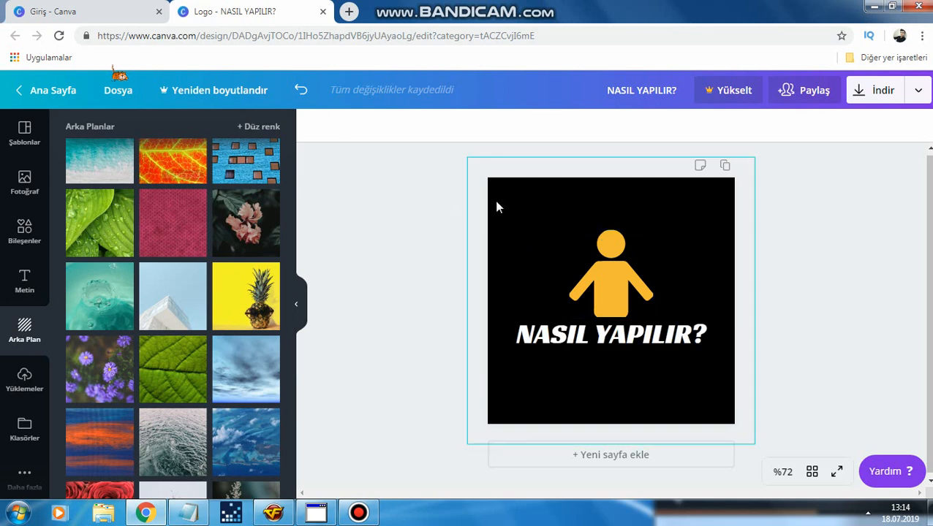
pyautogui.moveTo(289, 313); pyautogui.dragTo(299, 157)
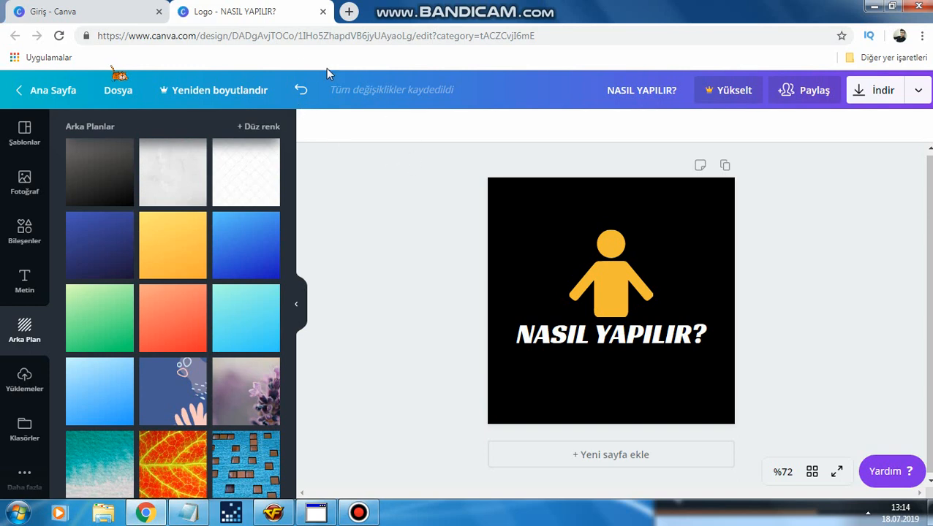
# - Write the viewer note "2 DAKİKADA YAPILCAK BİR LOGO YAPTIK UMARIM BEGENİRSİNİZ SİZE İNDİRMEYİDE GÖSTEREYİM" in the browser's address field
pyautogui.click(266, 36)
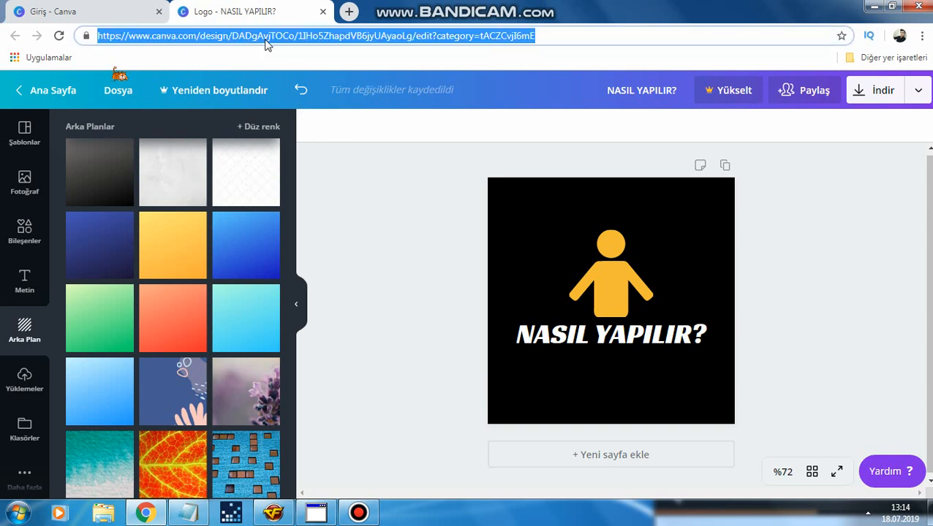
pyautogui.write('2 DAK')
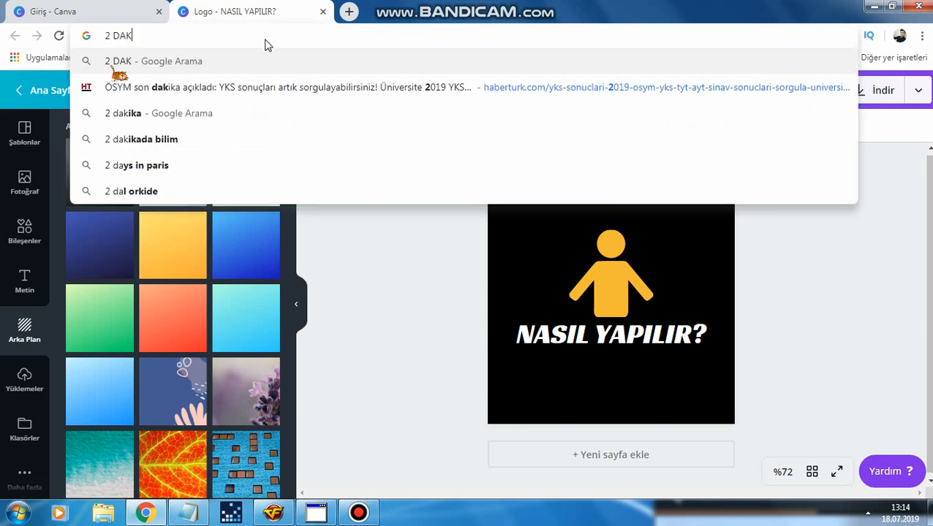
pyautogui.write('İKDA')
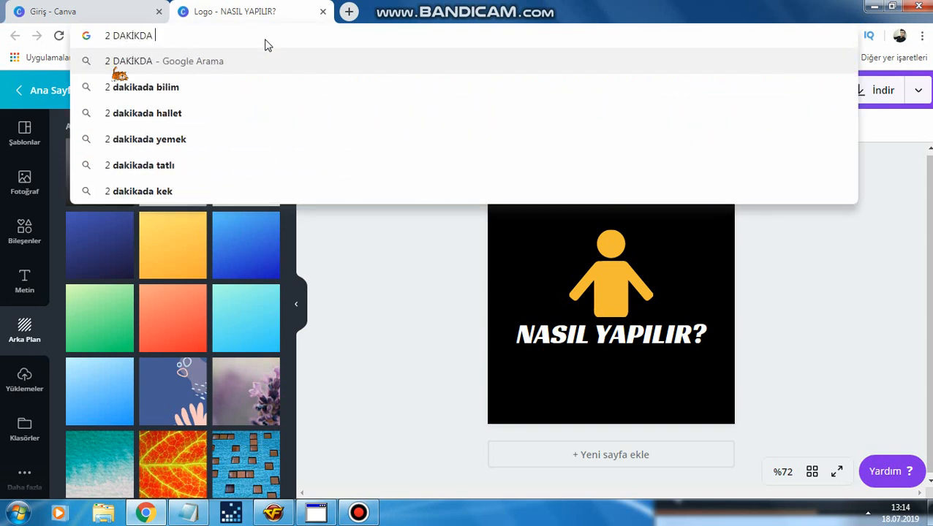
pyautogui.press('BackSpace')
pyautogui.press('BackSpace')
pyautogui.write('ADA ')
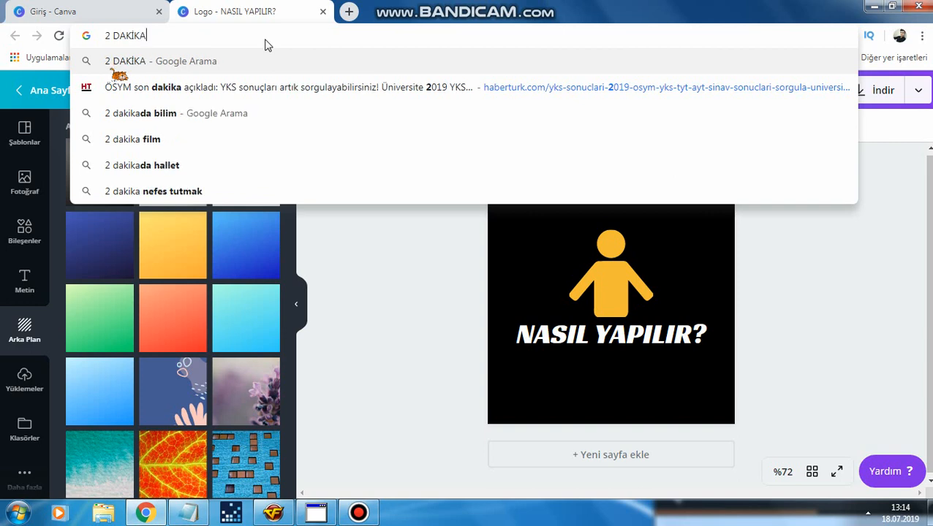
pyautogui.write('YAPILCAK')
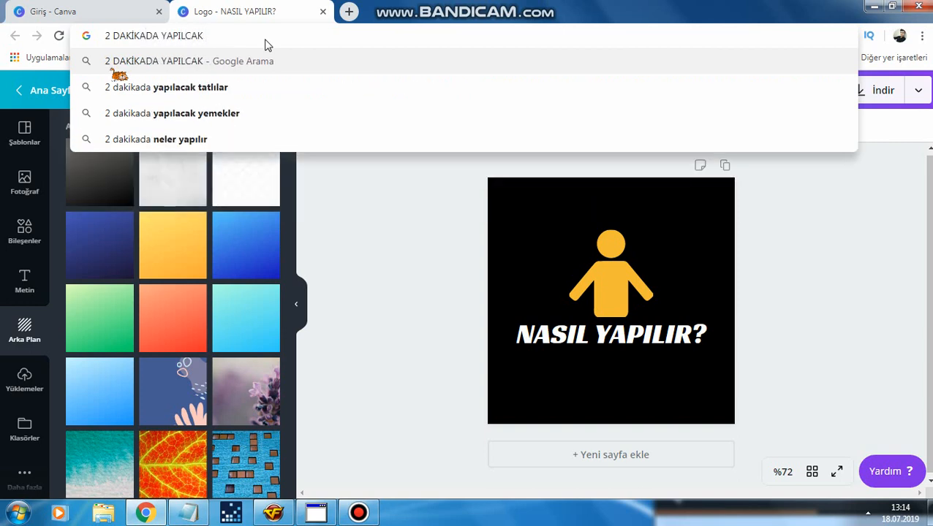
pyautogui.write(' BİR LOGO ')
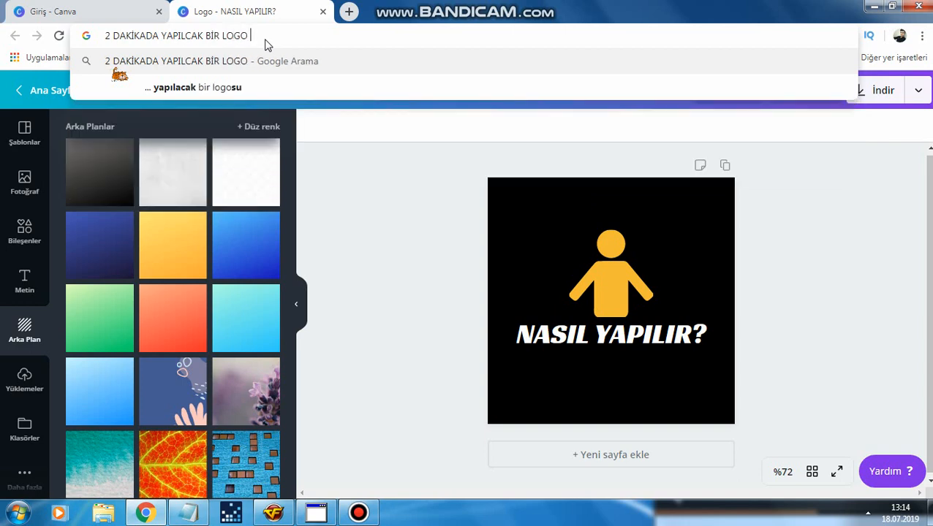
pyautogui.write('YAPTIK ')
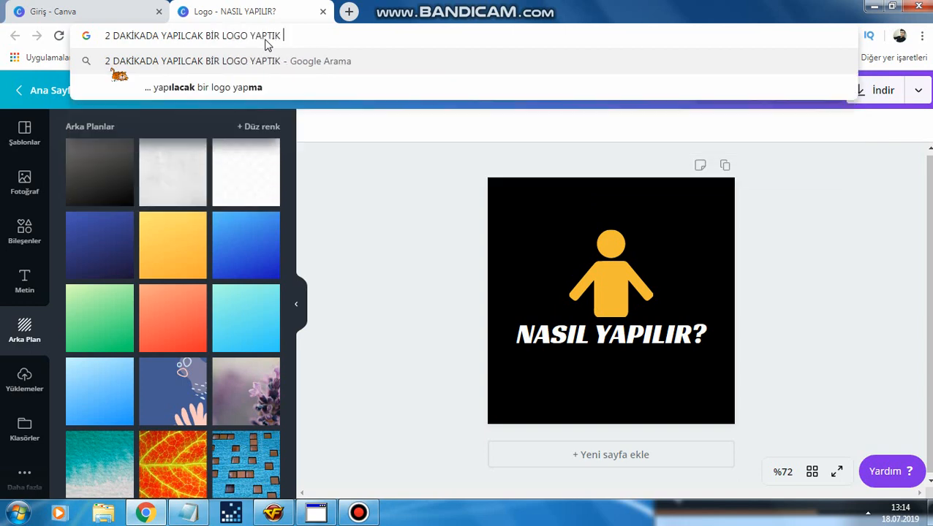
pyautogui.write('UMARIM BE')
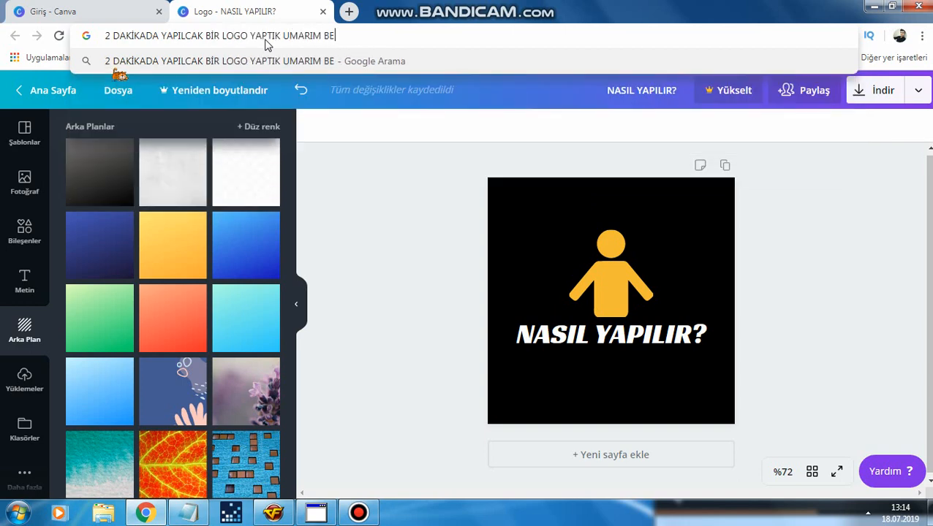
pyautogui.write('GENİRSİNİ')
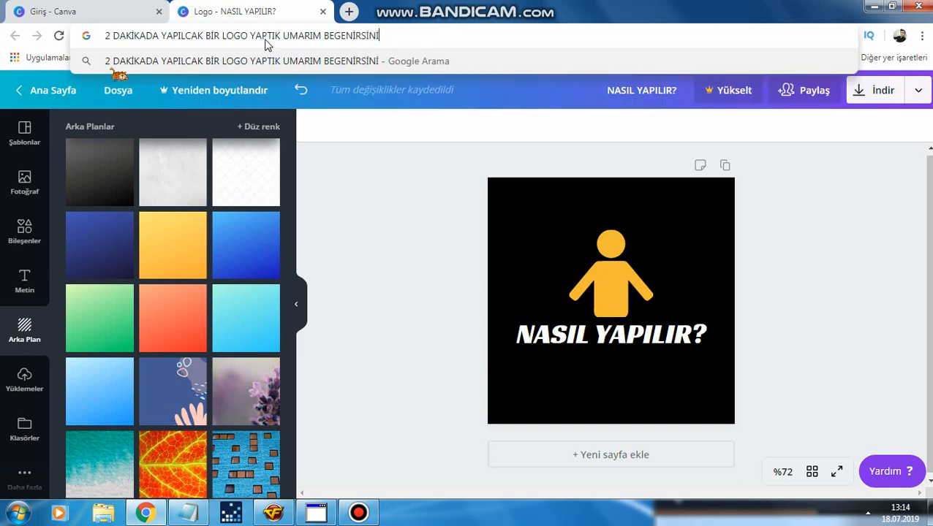
pyautogui.write('Z Sİ')
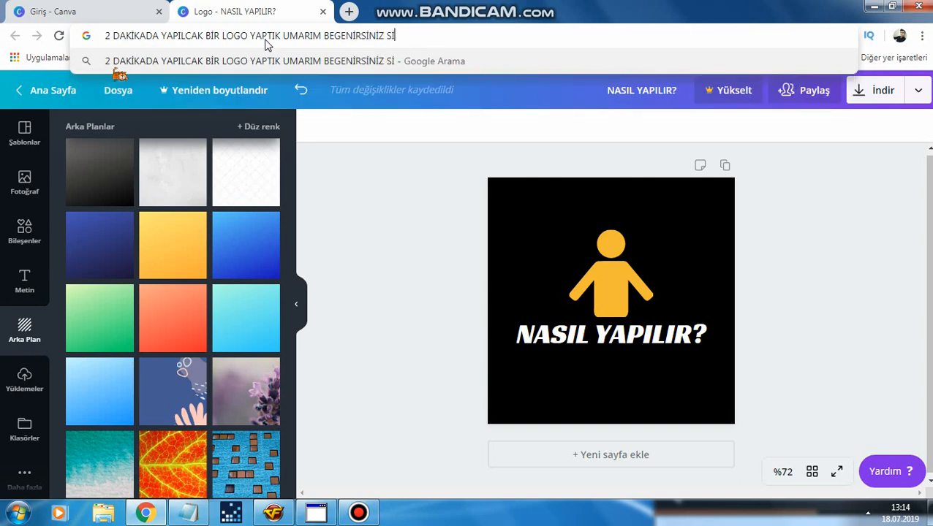
pyautogui.write('ZE İ')
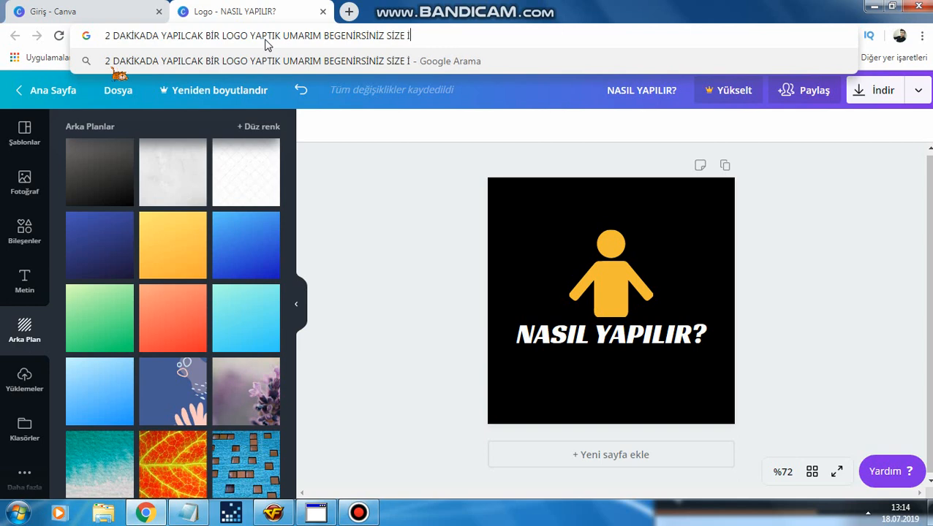
pyautogui.write('NDİRMEYİ')
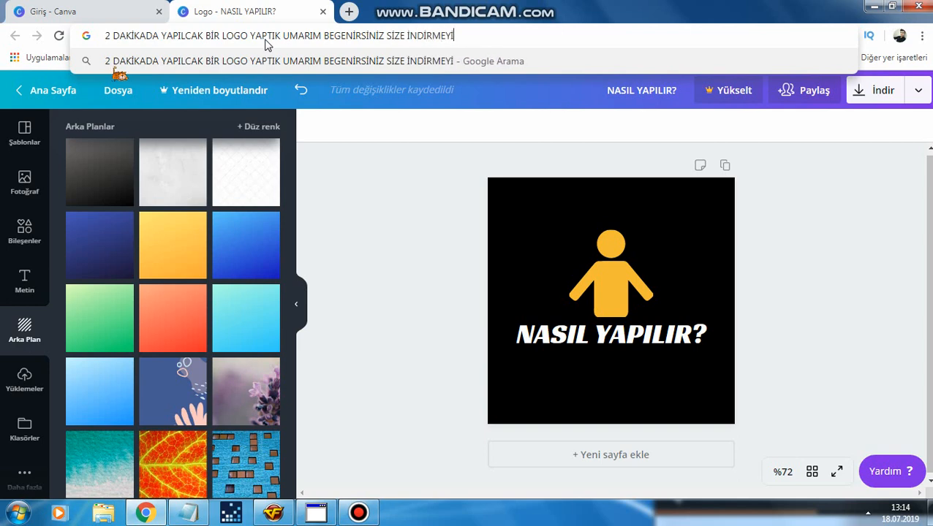
pyautogui.write('DE GÖ')
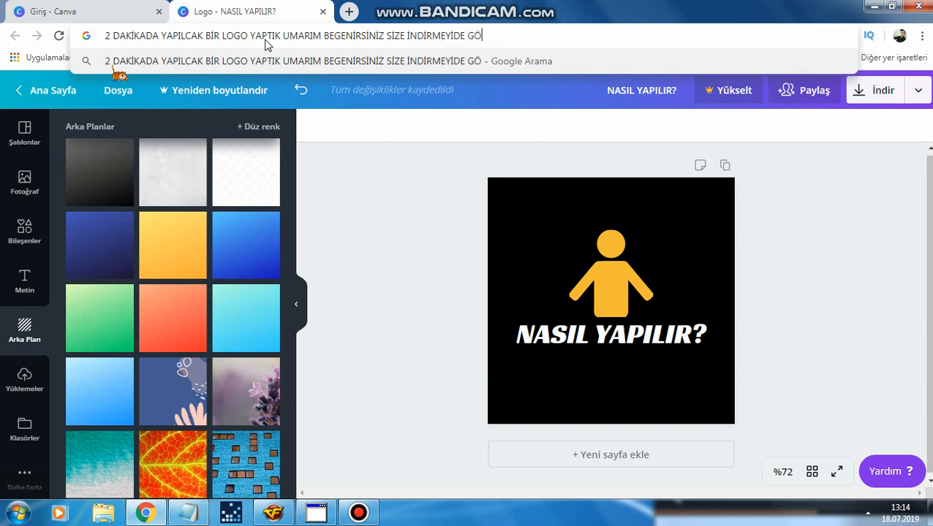
pyautogui.write('STEREYİM')
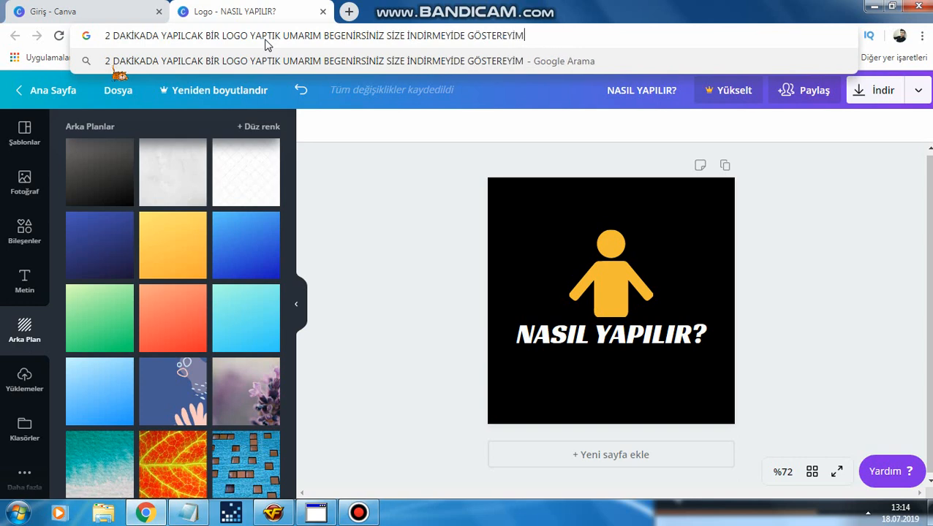
pyautogui.click(848, 203)
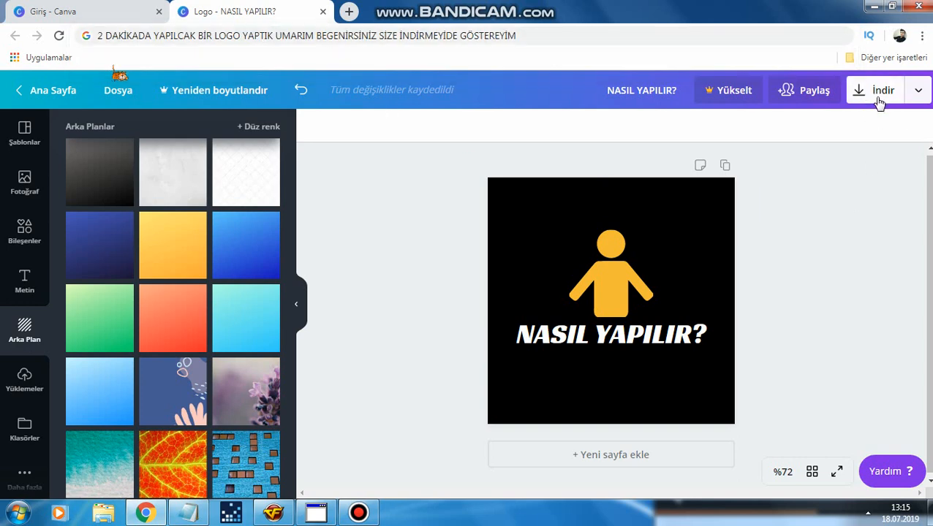
# - Download the logo and open the downloaded NASIL YAPILIR_.png, moving the photo viewer window to the middle of the screen
pyautogui.click(877, 99)
pyautogui.click(815, 248)
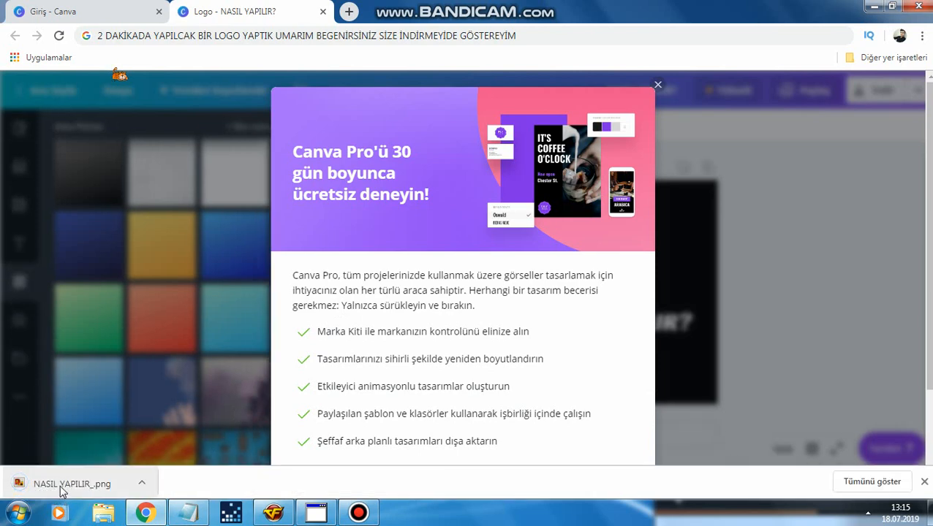
pyautogui.click(62, 489)
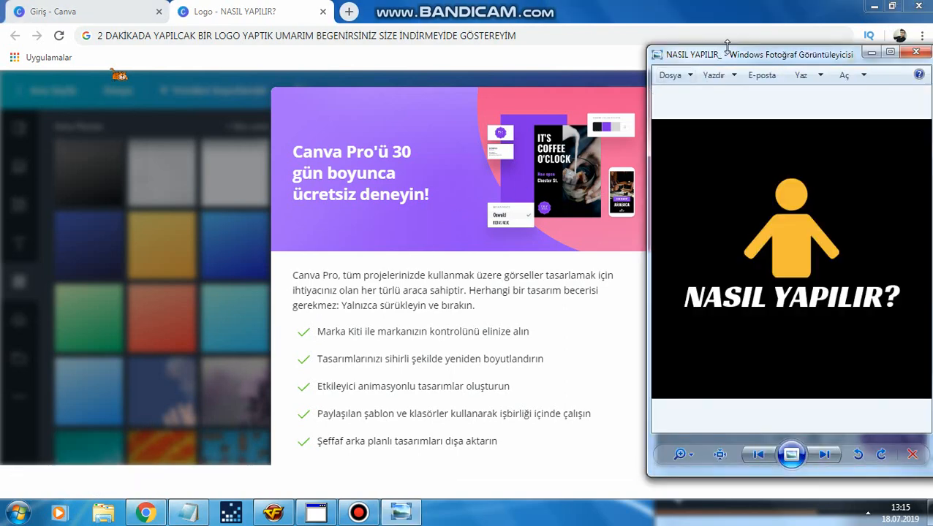
pyautogui.moveTo(732, 57); pyautogui.dragTo(393, 77)
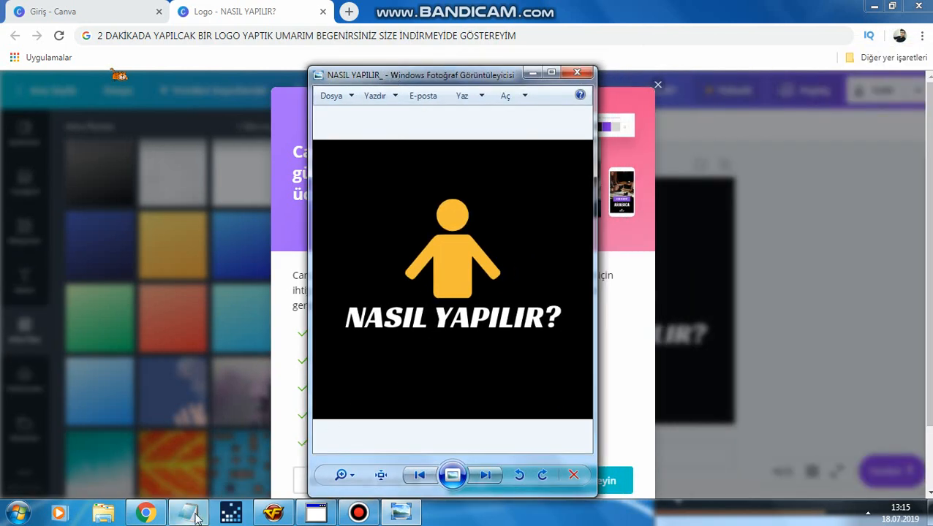
# - Switch to the Notepad note and append "DAHA FAZLA VİDEO İÇİN ABONE OLMAYI UNUTMAYIN TEKRAR" and "SÖYLÜYORUM :d" as two closing lines
pyautogui.moveTo(196, 515)
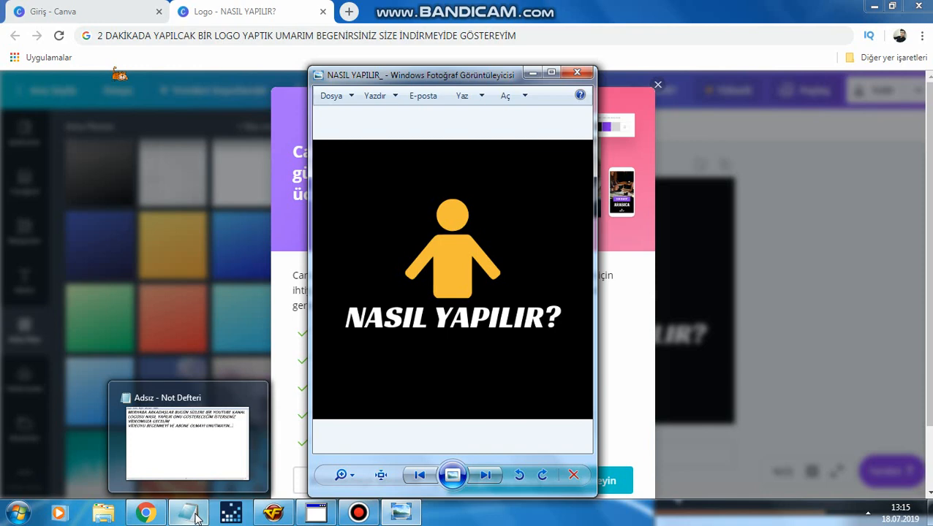
pyautogui.click(196, 515)
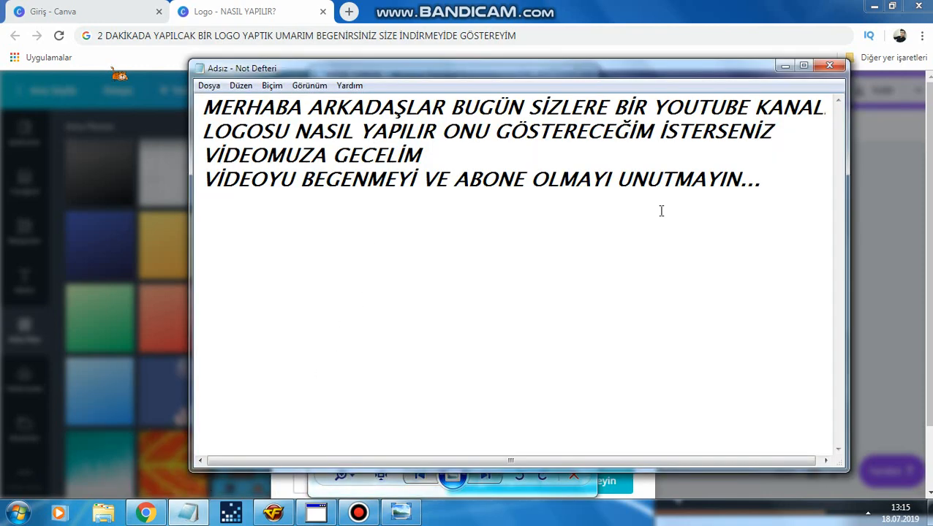
pyautogui.click(775, 184)
pyautogui.press('Return')
pyautogui.write('DAHA FAZLA')
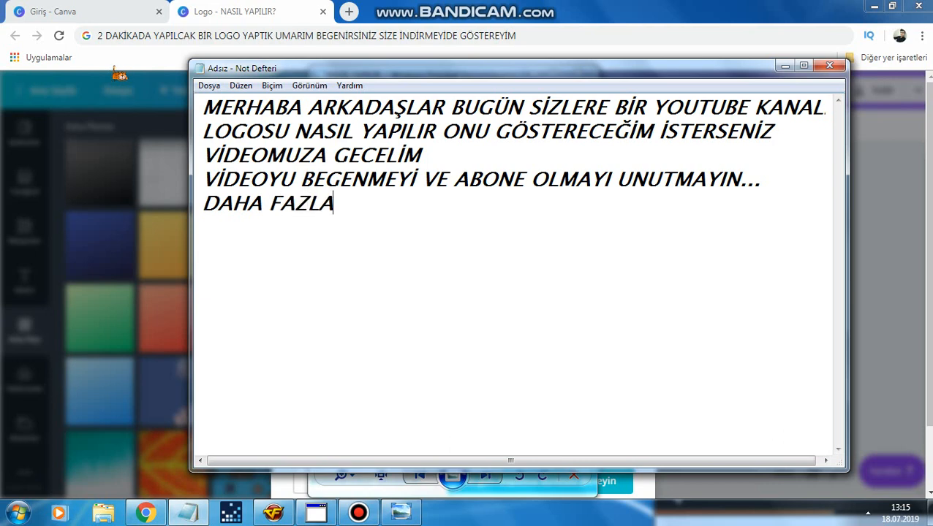
pyautogui.write(' VİDEO')
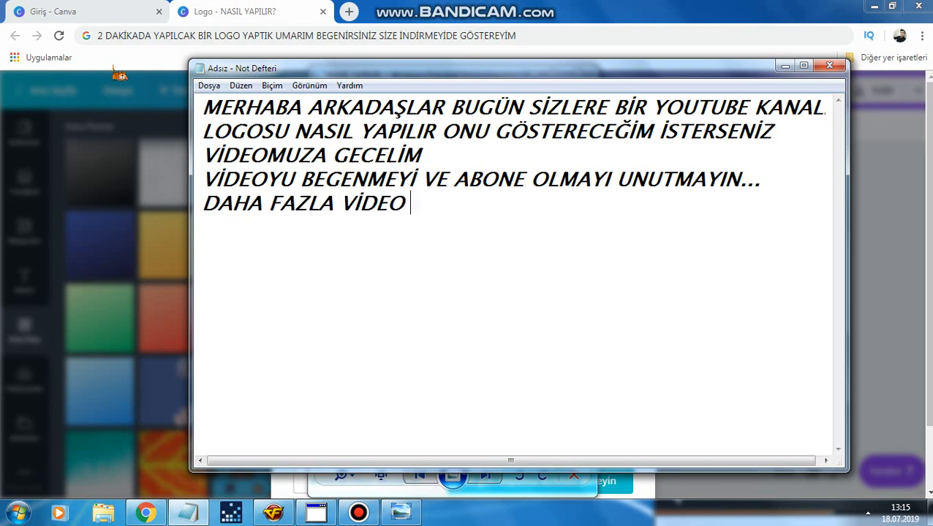
pyautogui.write(' İÇİN ABONE')
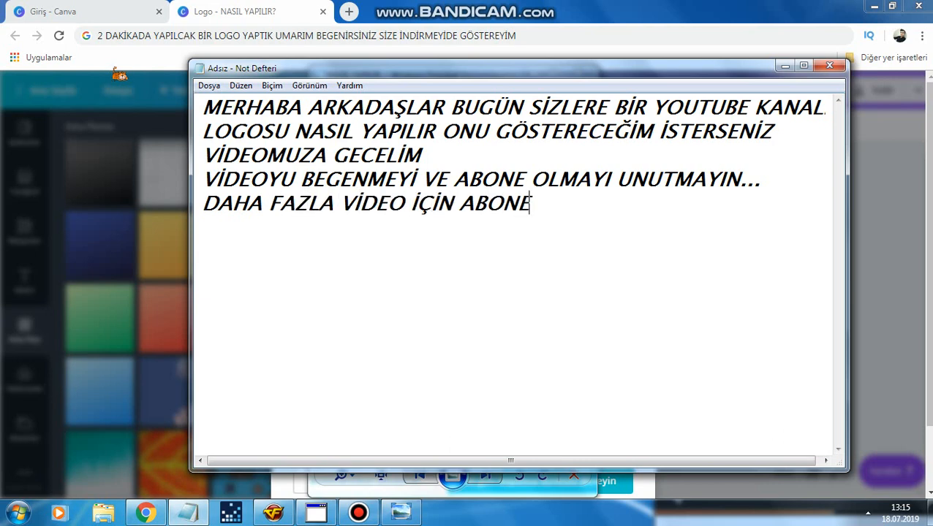
pyautogui.write(' OLMAYI')
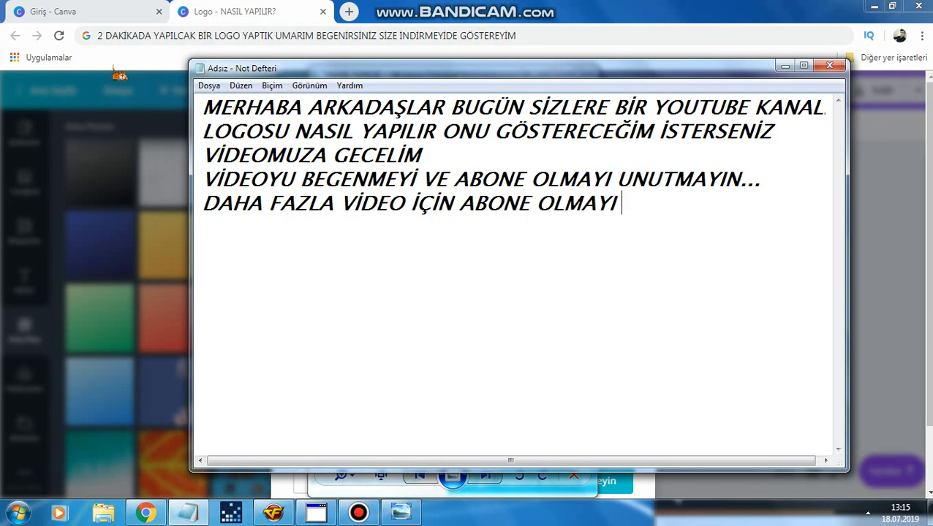
pyautogui.write(' UNUTMAY')
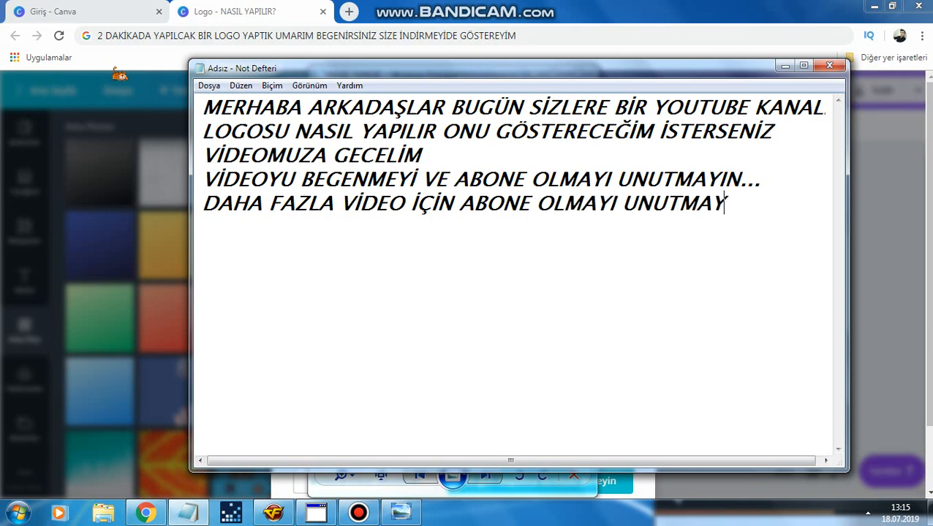
pyautogui.write('IN TEKRAR')
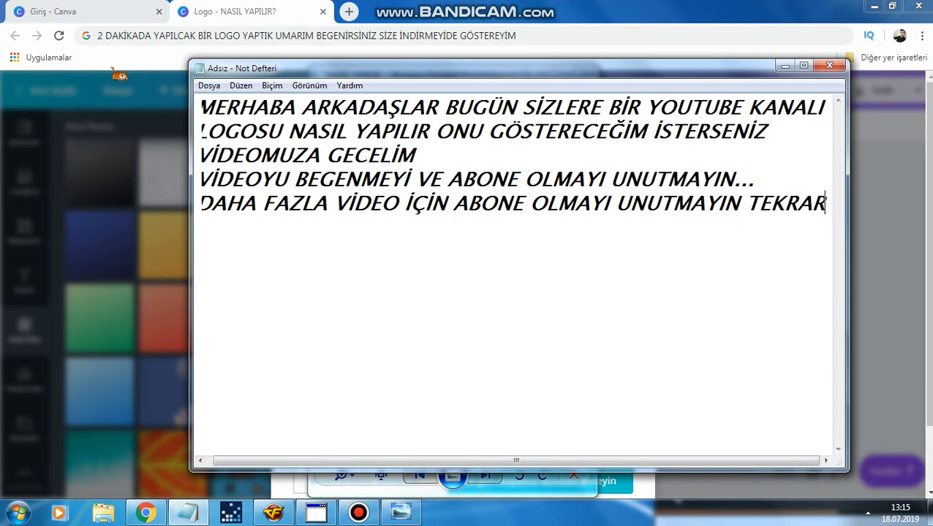
pyautogui.press('Return')
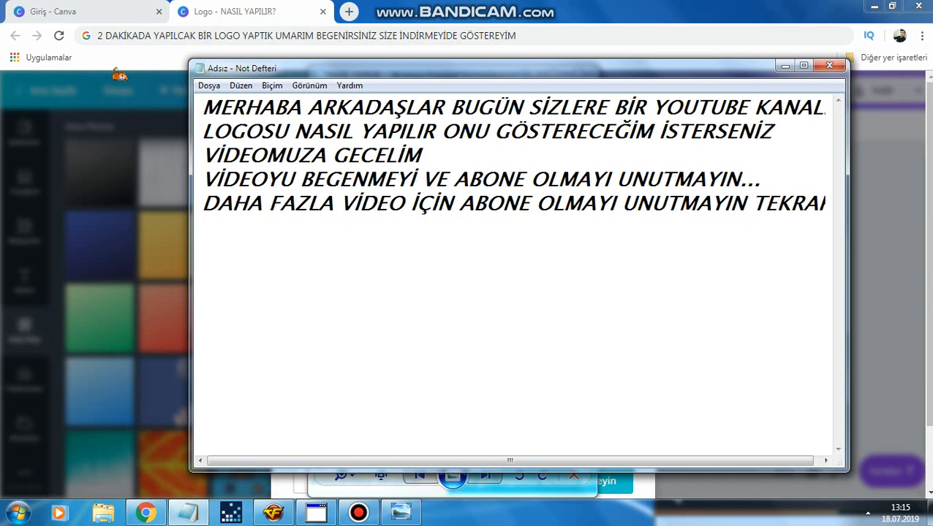
pyautogui.write('SÖYLÜYOR')
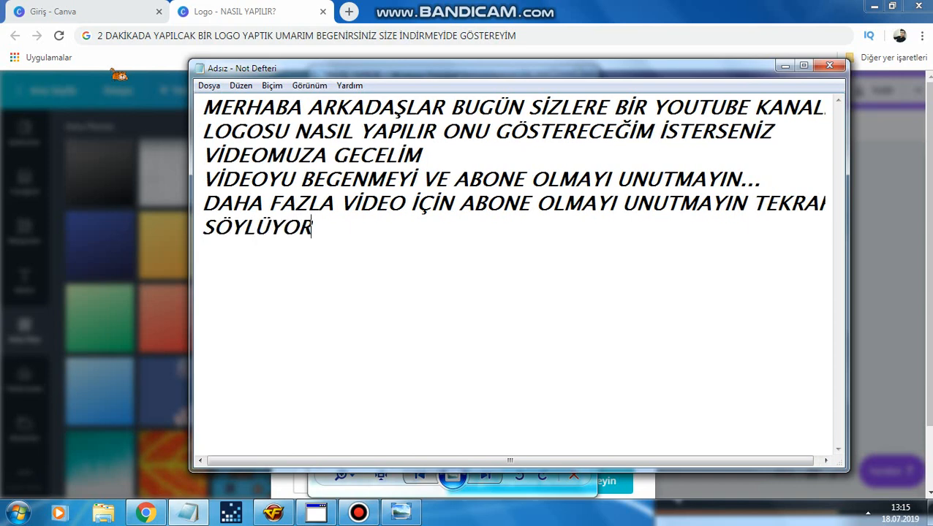
pyautogui.write('UM :d')
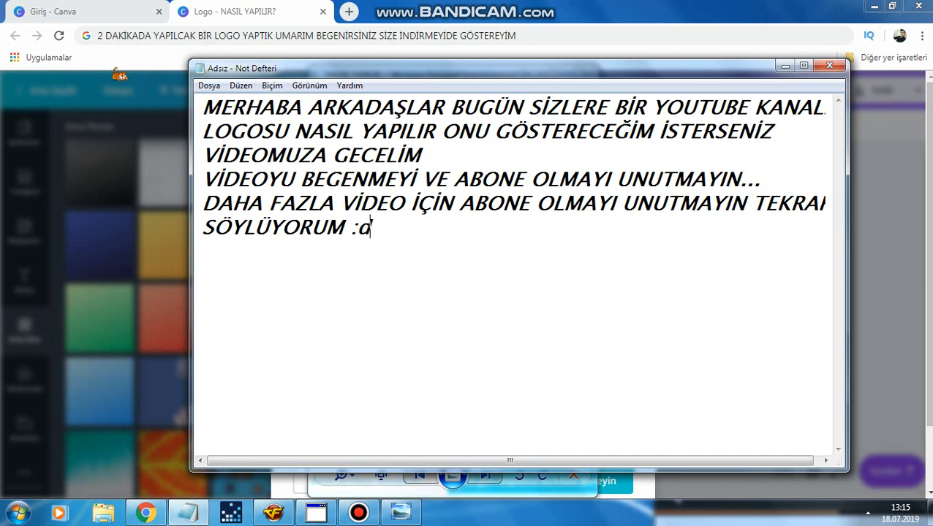